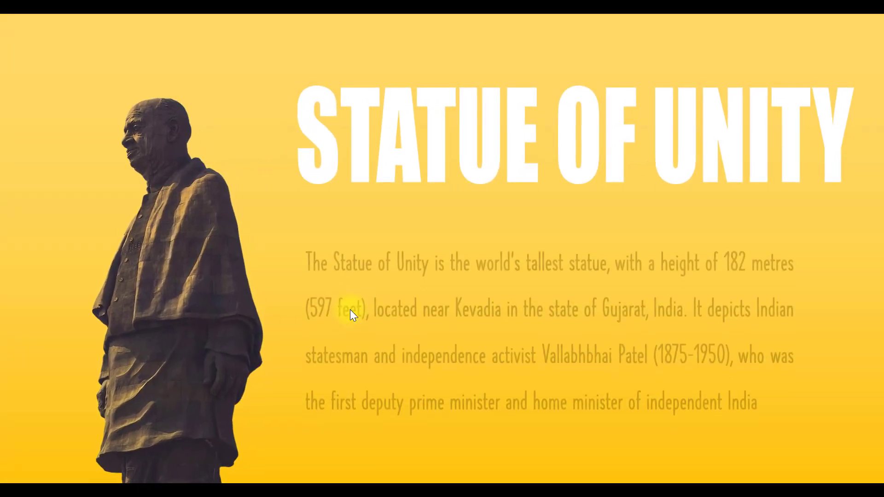
Advance the Morph slideshow from Statue of Unity through Statue of Liberty to Spring Temple Buddha.
click(350, 310)
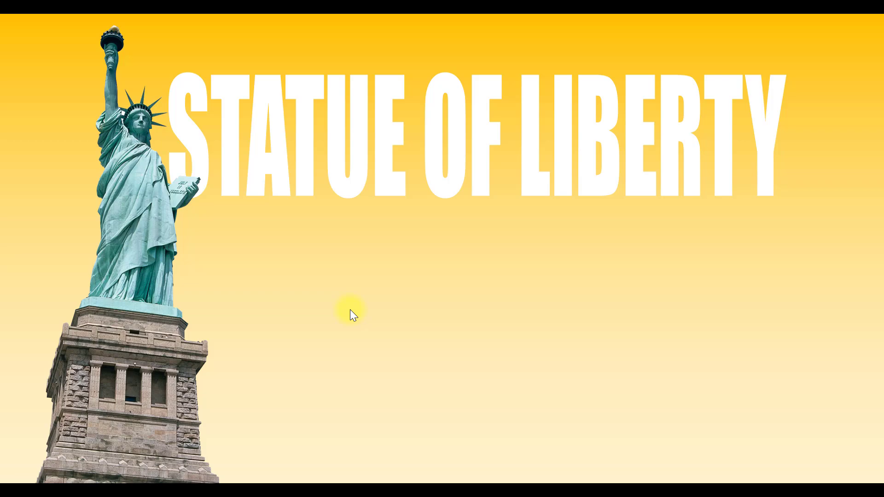
click(353, 316)
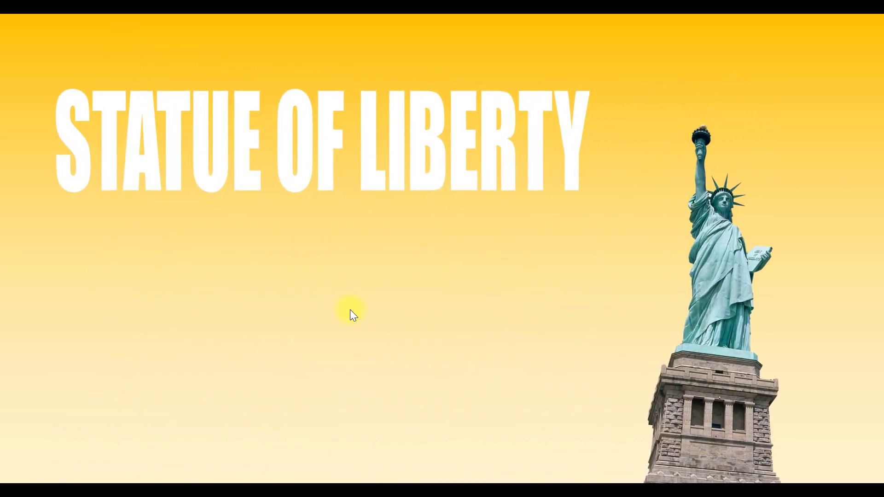
click(350, 310)
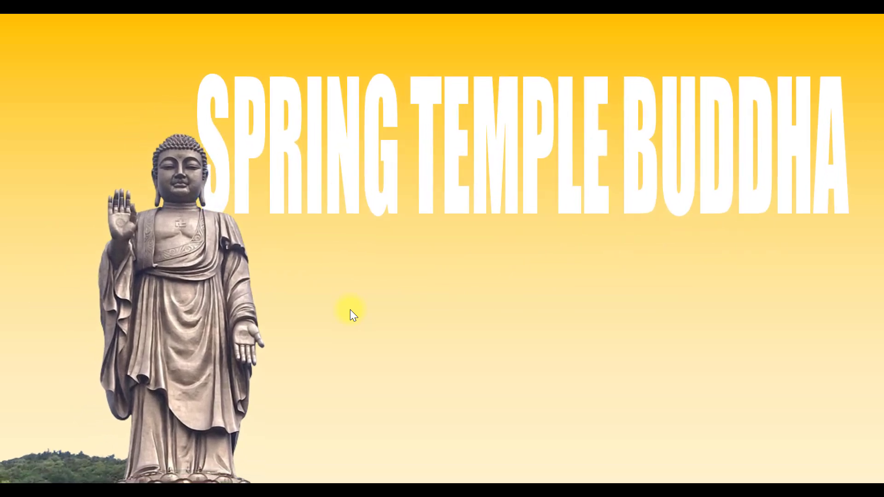
click(350, 310)
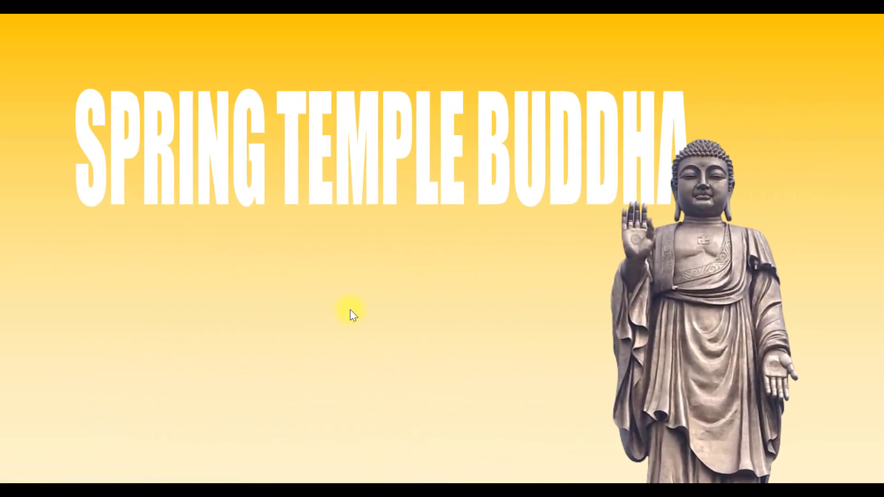
Advance to the Eiffel Tower slide, then switch to the other nine-slide presentation.
click(350, 309)
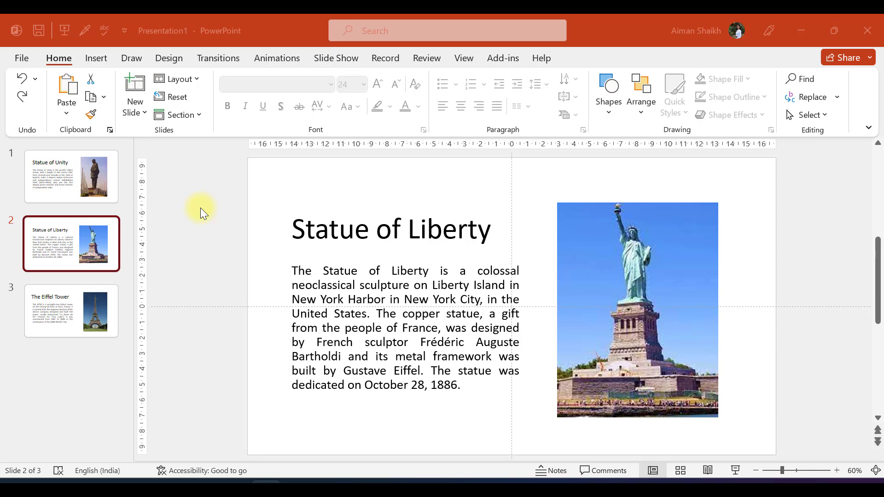
click(222, 236)
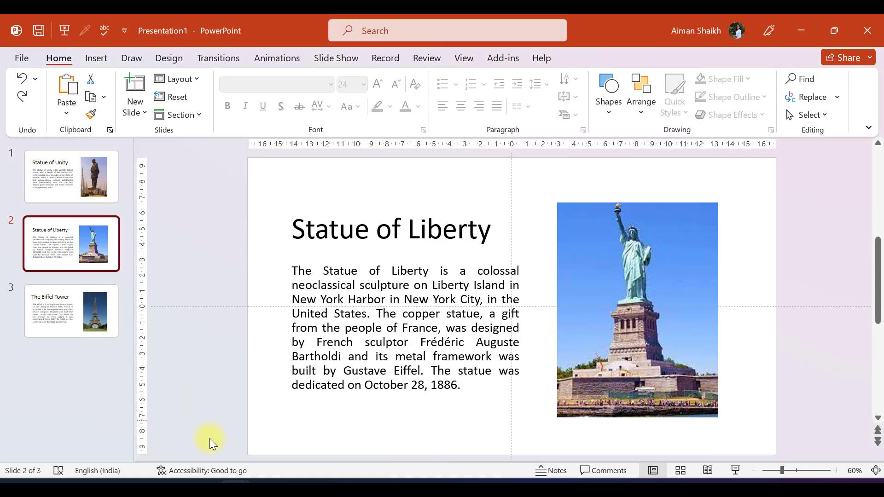
click(159, 435)
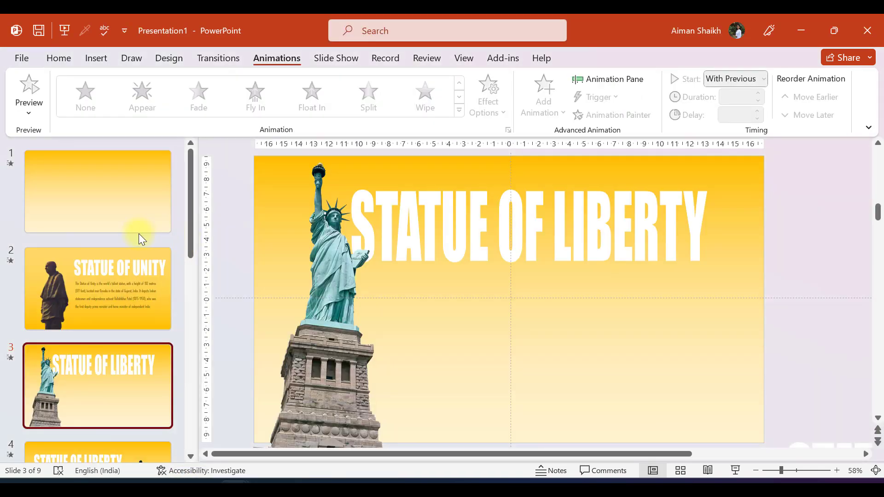
Review slides 2, 3, 5 (Spring Temple Buddha), 7 (Eiffel Tower) and 8 in the thumbnail pane.
click(122, 283)
scroll(93, 324, down, 1)
click(93, 325)
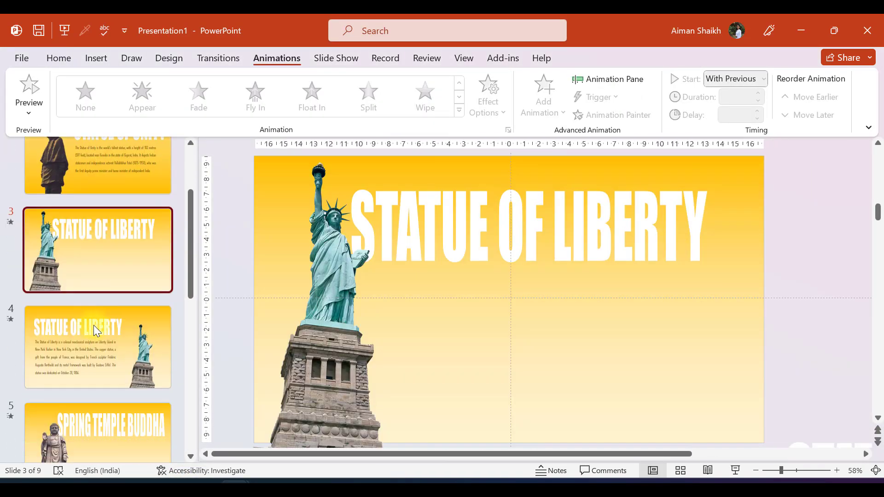
scroll(81, 375, down, 2)
click(83, 372)
scroll(87, 362, down, 2)
click(88, 353)
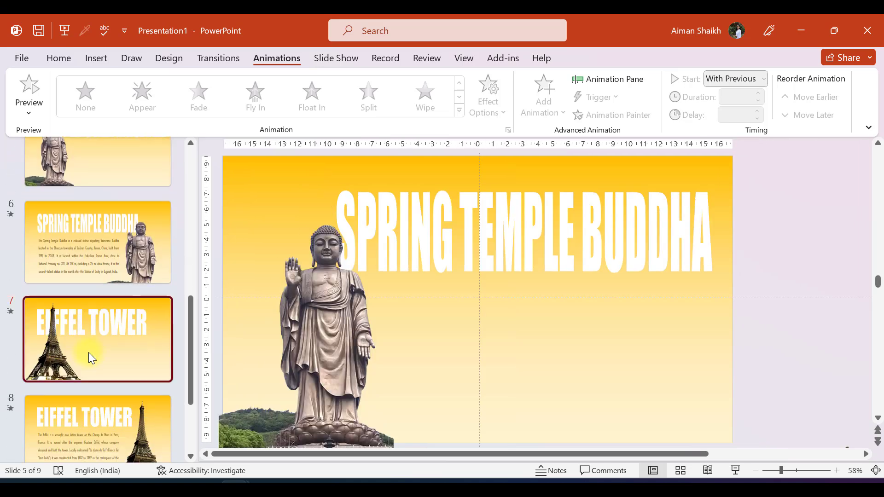
scroll(88, 352, down, 1)
click(81, 369)
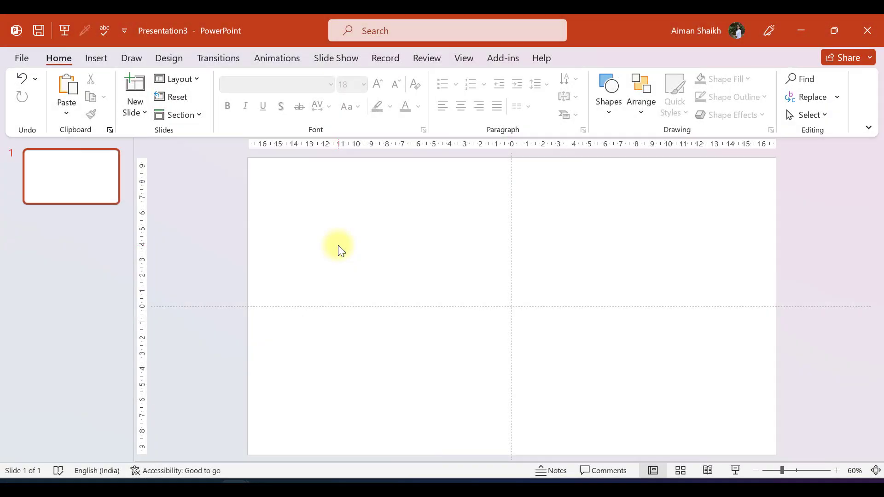
Give the blank slide a gradient background with a bright yellow first stop and white end stop.
right_click(345, 236)
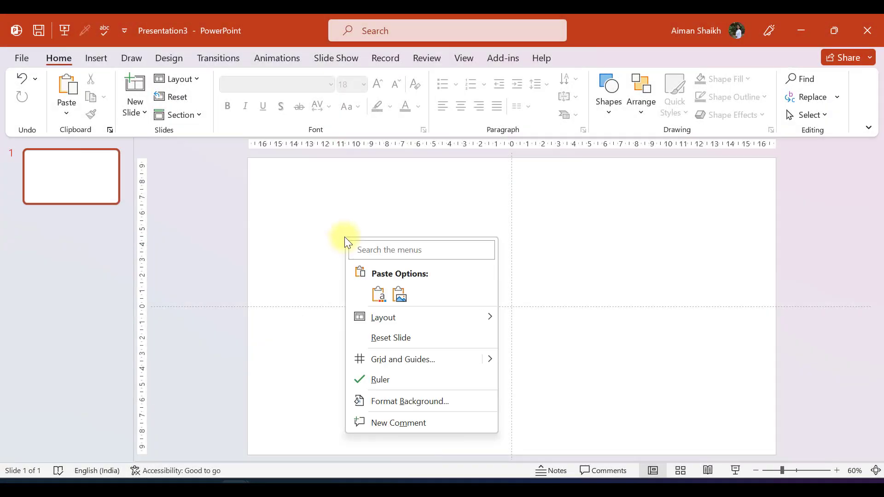
click(391, 400)
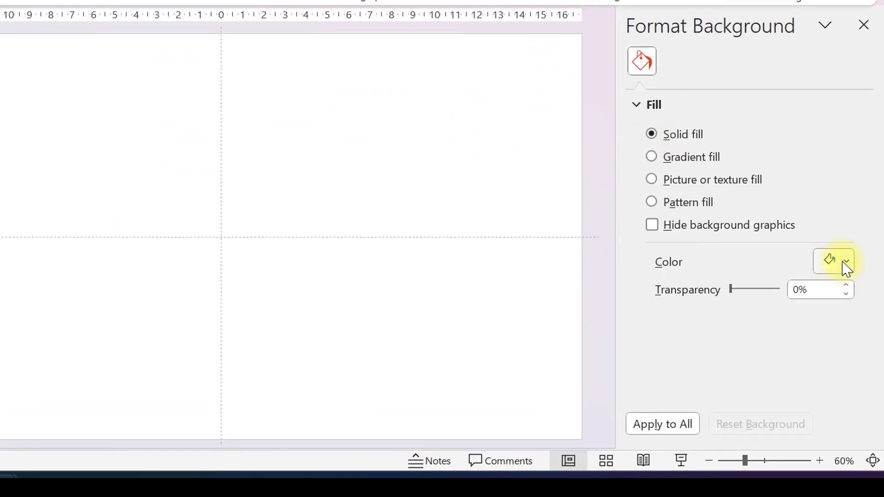
click(653, 158)
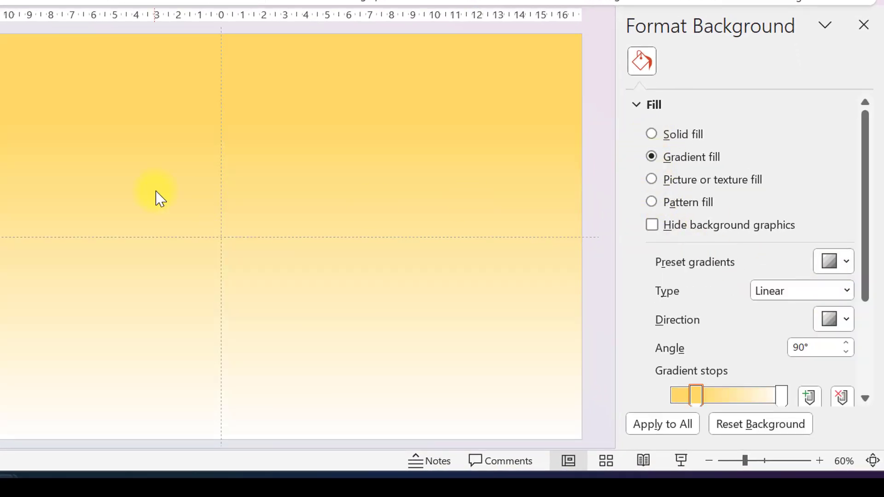
click(695, 395)
scroll(762, 350, down, 1)
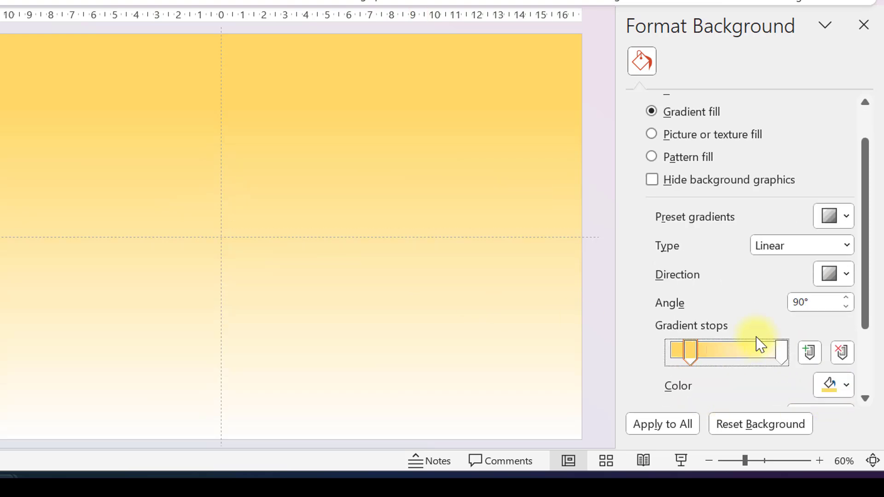
click(824, 386)
click(694, 352)
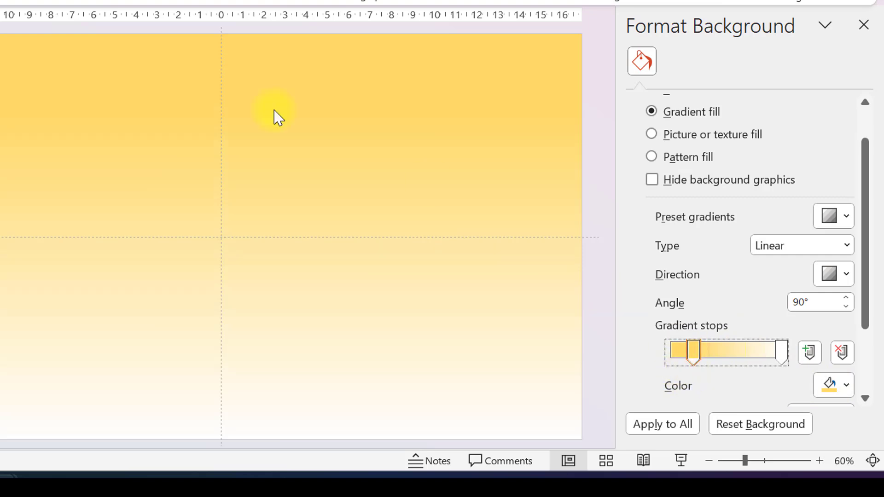
click(782, 357)
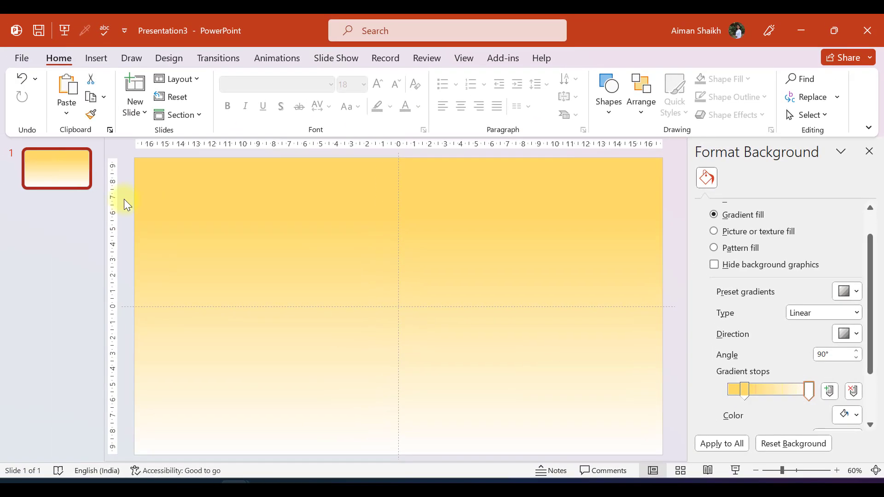
Add a text box near the slide top reading 'EIFFEL TOWER'.
click(115, 56)
click(106, 57)
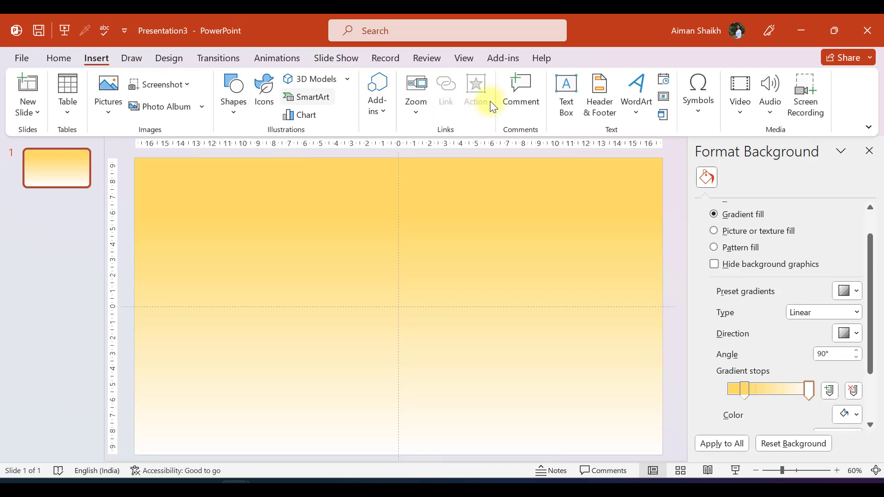
click(573, 102)
click(299, 215)
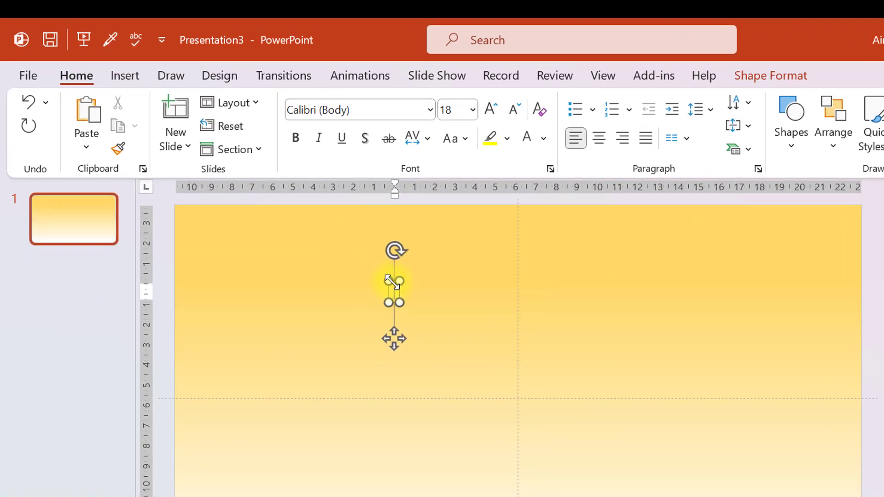
text(EIFFE)
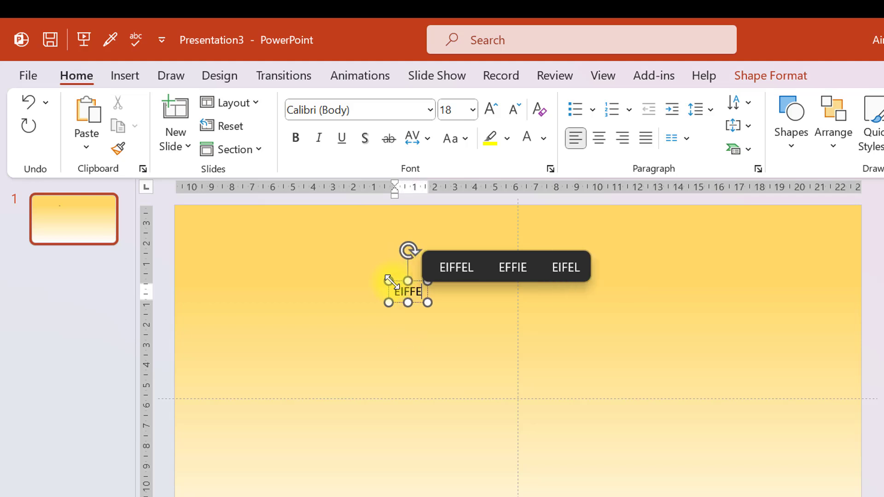
text(L TOWER)
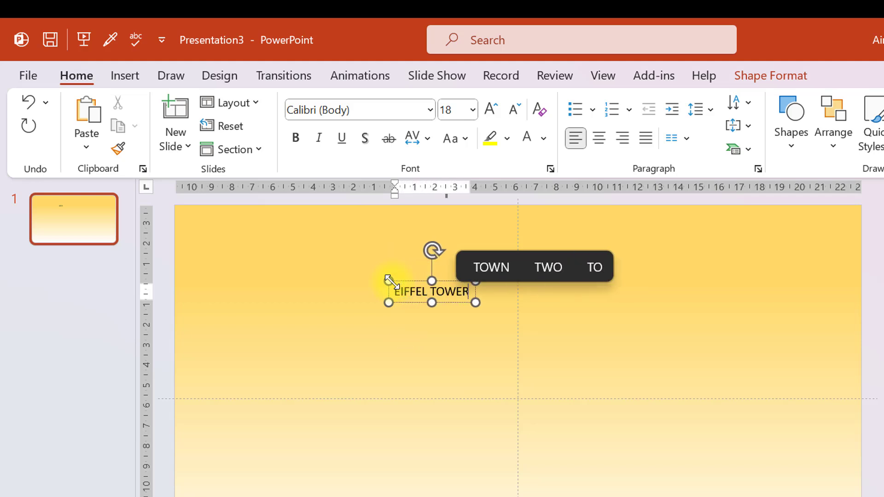
click(465, 304)
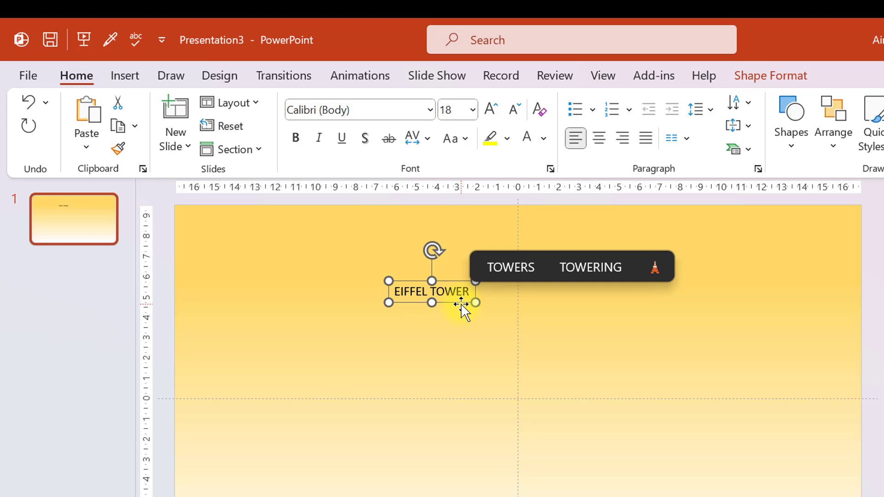
Format the EIFFEL TOWER title white, in Aharoni font at 48 pt.
click(525, 139)
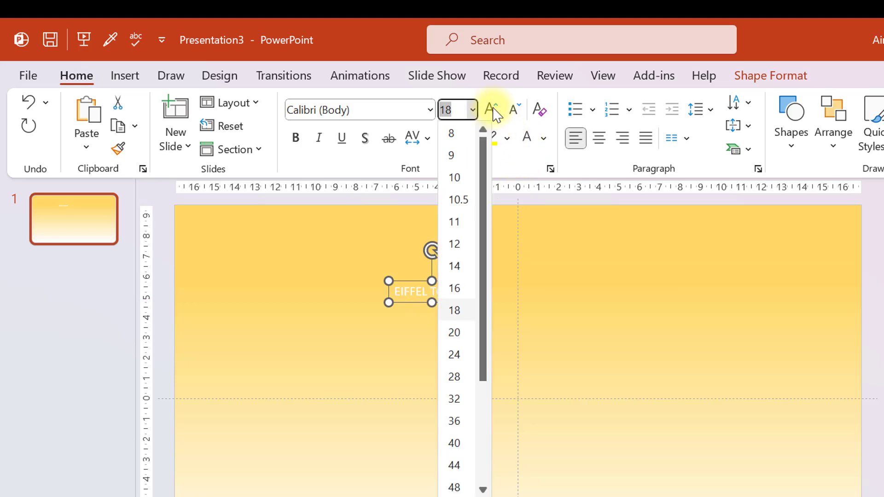
click(492, 110)
click(492, 110)
click(492, 109)
click(492, 109)
click(491, 109)
click(492, 109)
click(491, 109)
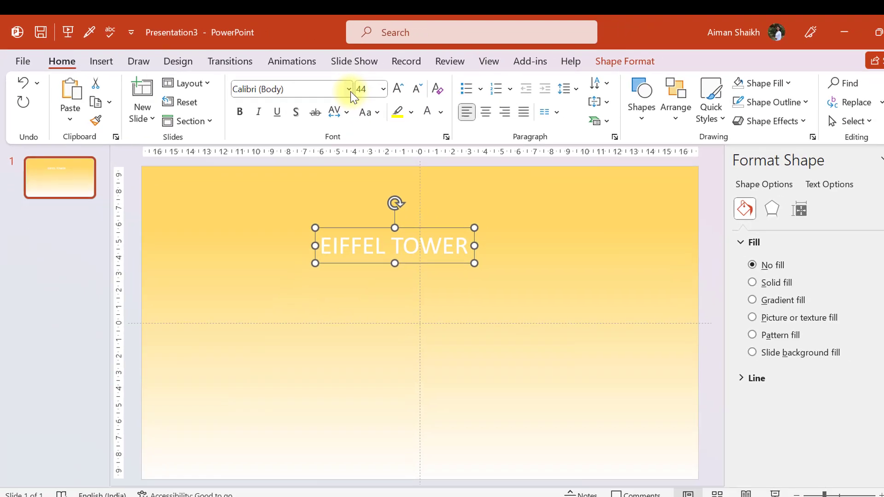
click(430, 109)
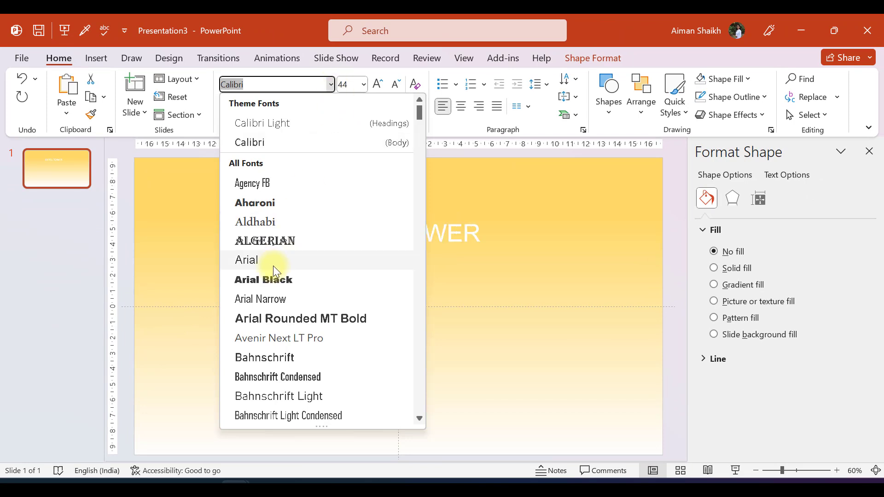
click(272, 199)
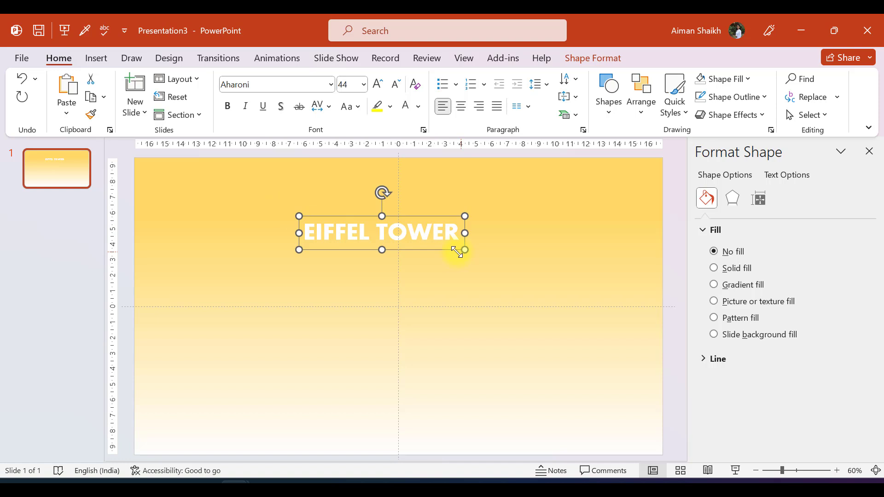
key(ctrl+shift+period)
click(307, 271)
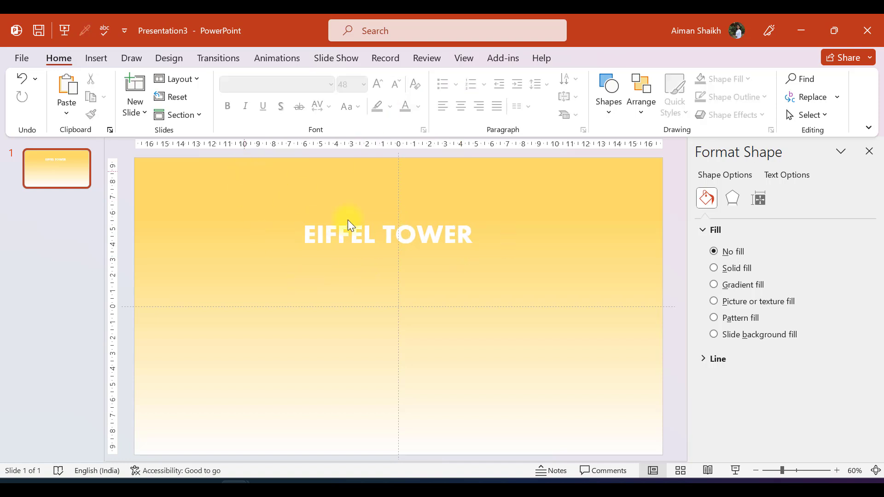
click(431, 225)
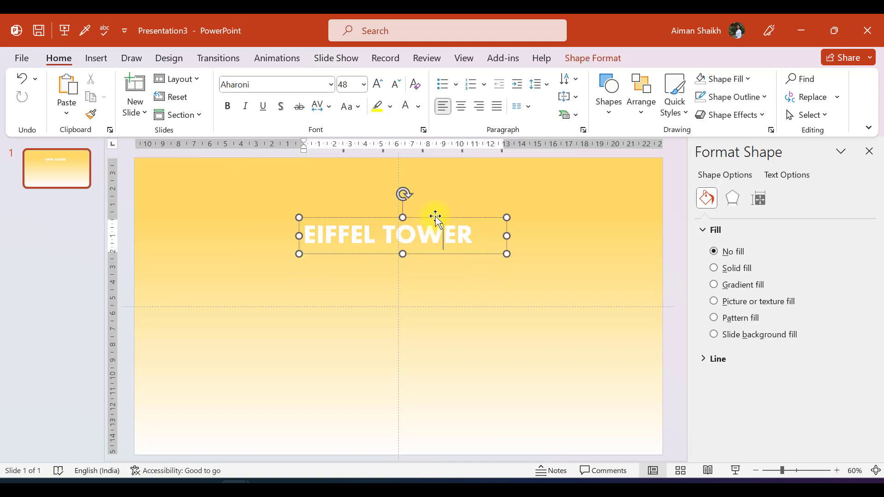
click(329, 279)
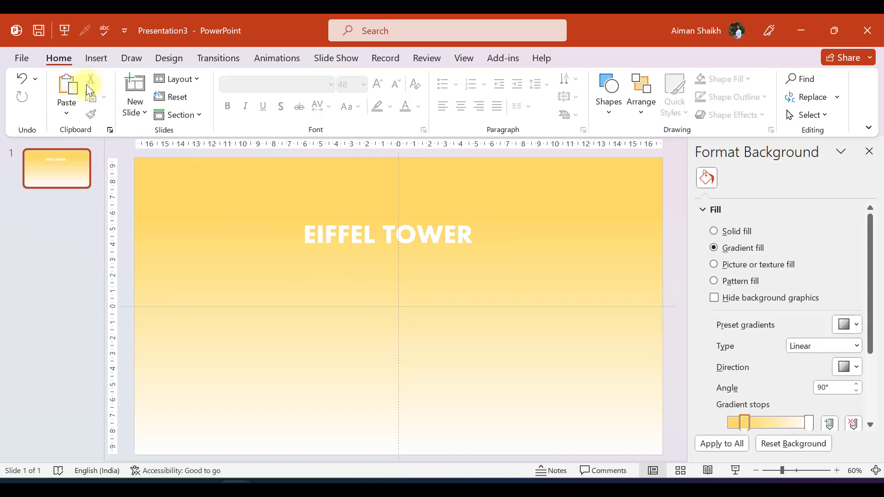
Draw a no-fill rectangle covering the EIFFEL TOWER title.
click(94, 58)
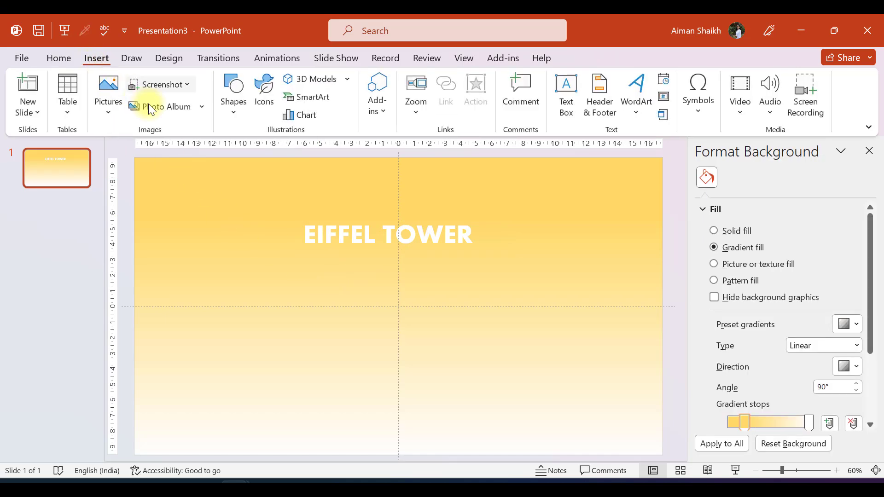
click(234, 99)
click(268, 151)
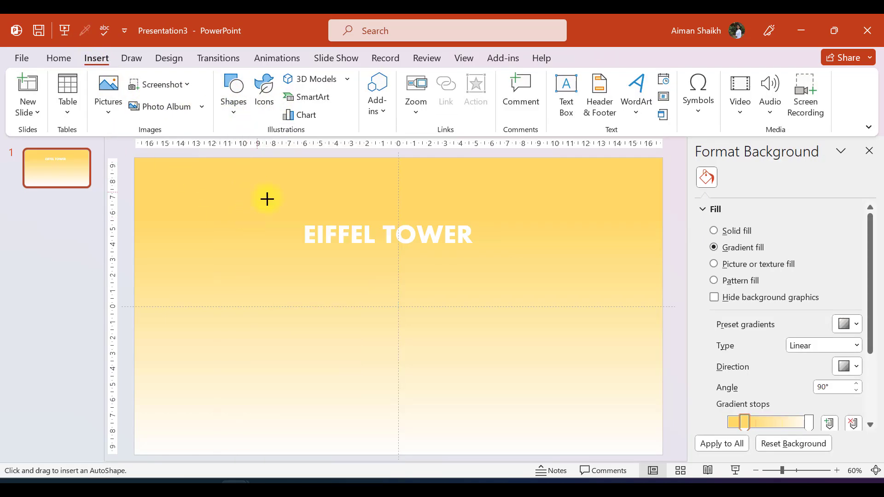
drag(258, 190, 543, 288)
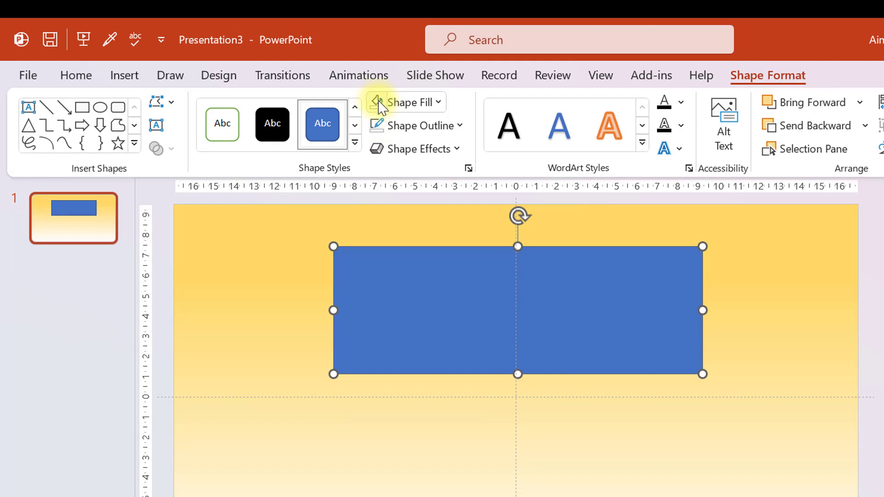
click(379, 106)
click(322, 389)
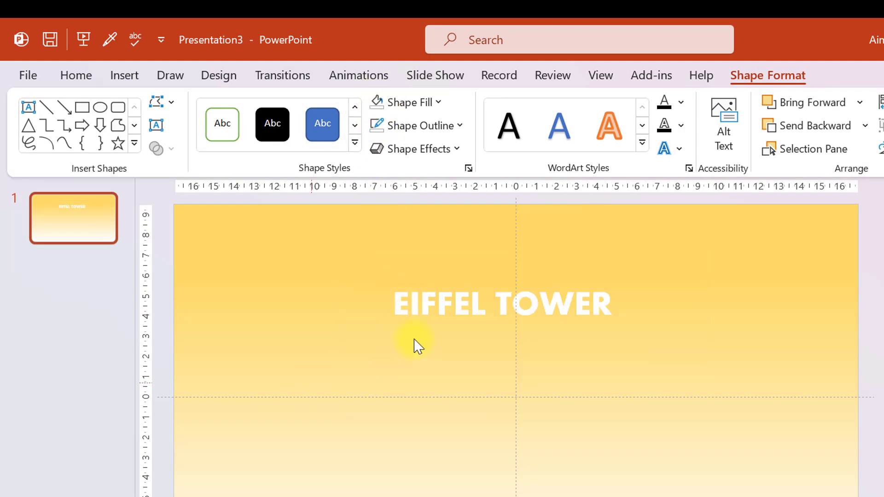
Select the title and rectangle together and merge them with Intersect.
click(443, 301)
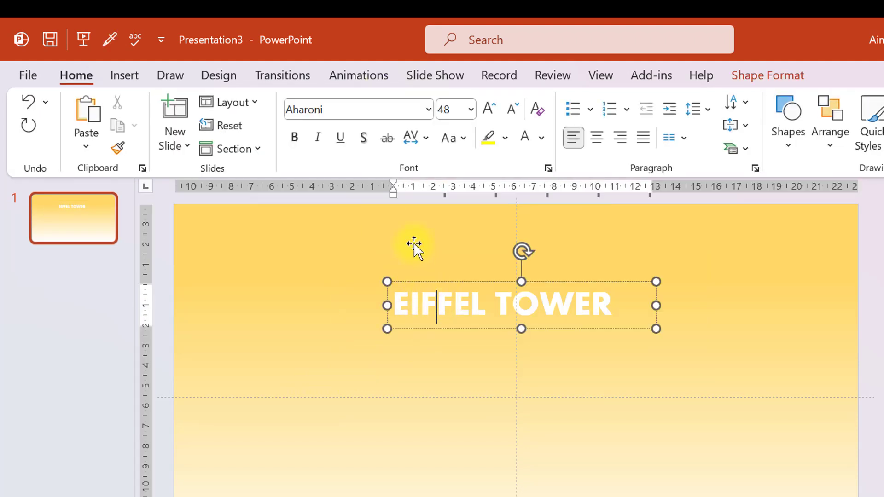
drag(414, 244, 407, 238)
key(ctrl+a)
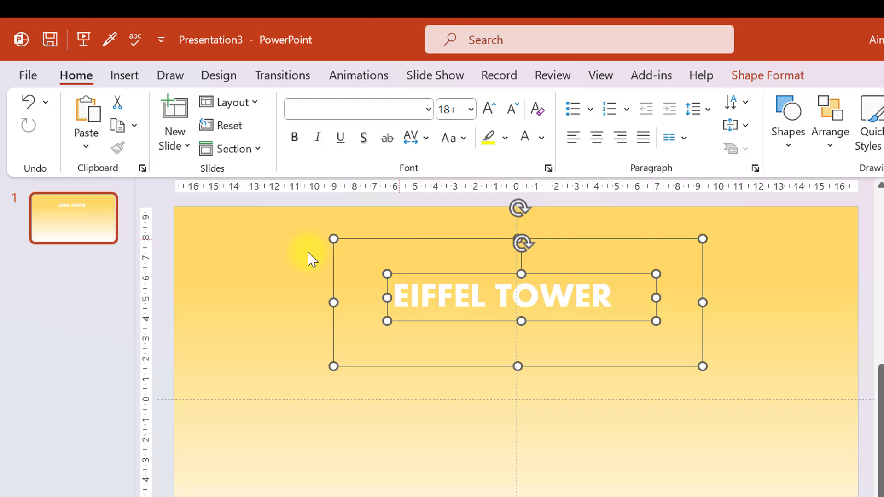
click(744, 76)
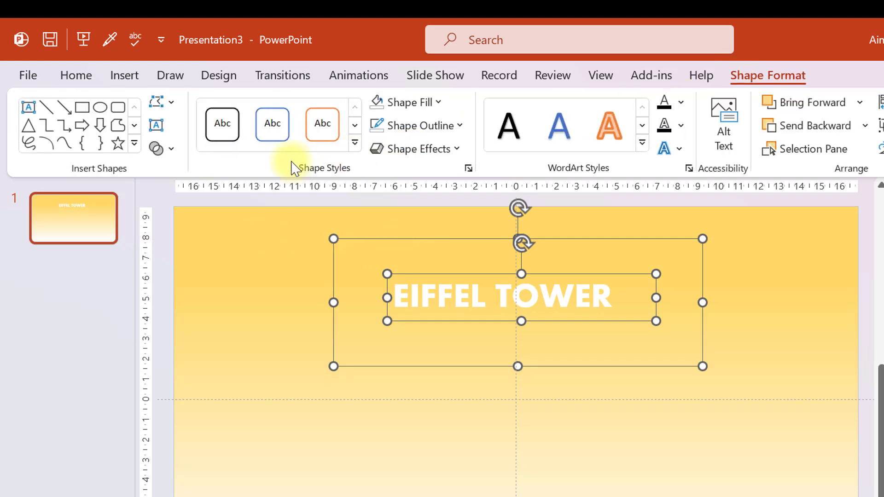
click(172, 150)
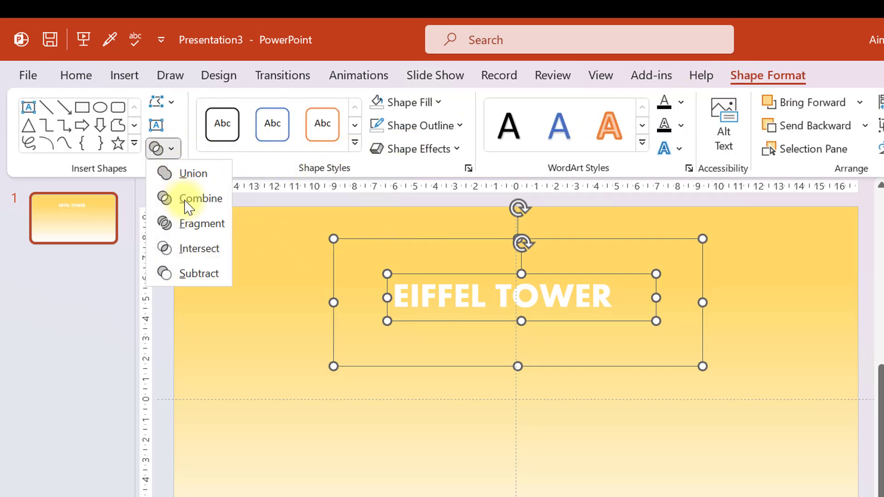
click(202, 251)
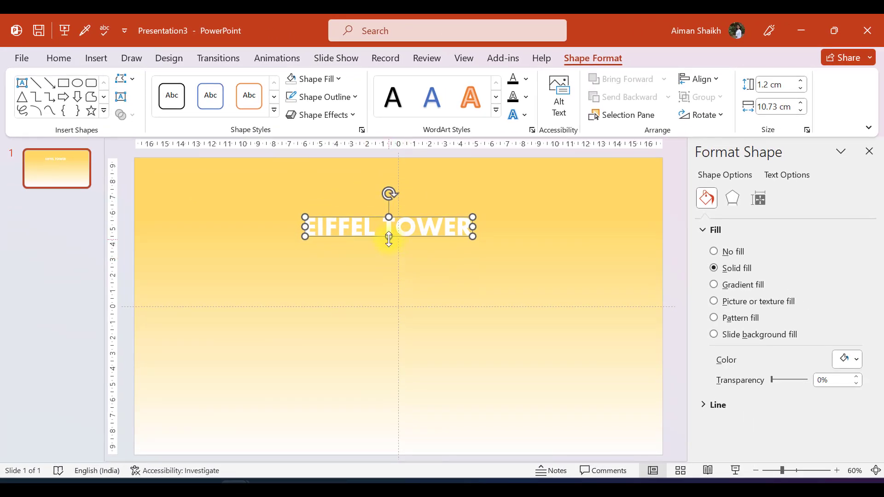
Stretch the merged title to about 3.69 cm tall and 13.48 cm wide, shifted left.
drag(389, 240, 389, 275)
drag(474, 245, 516, 247)
drag(387, 227, 310, 207)
click(325, 292)
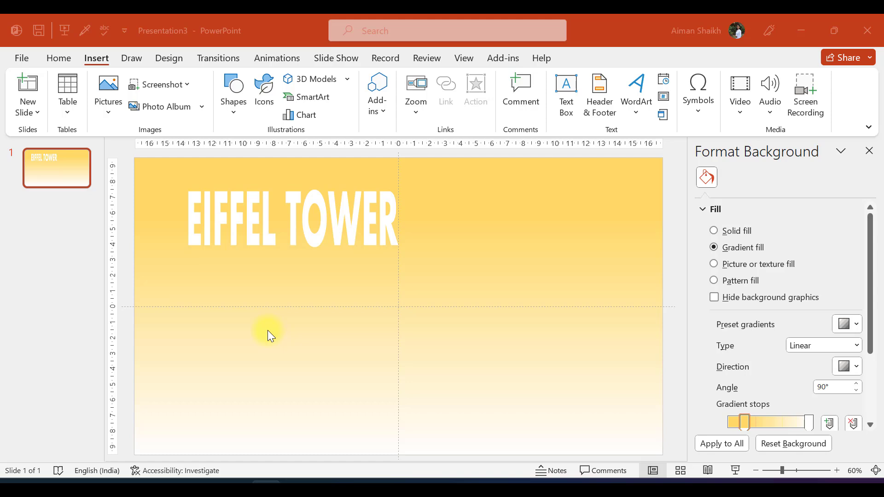
Copy the Eiffel Tower photo from Presentation1 and paste it on the slide's right half.
mouse_move(235, 481)
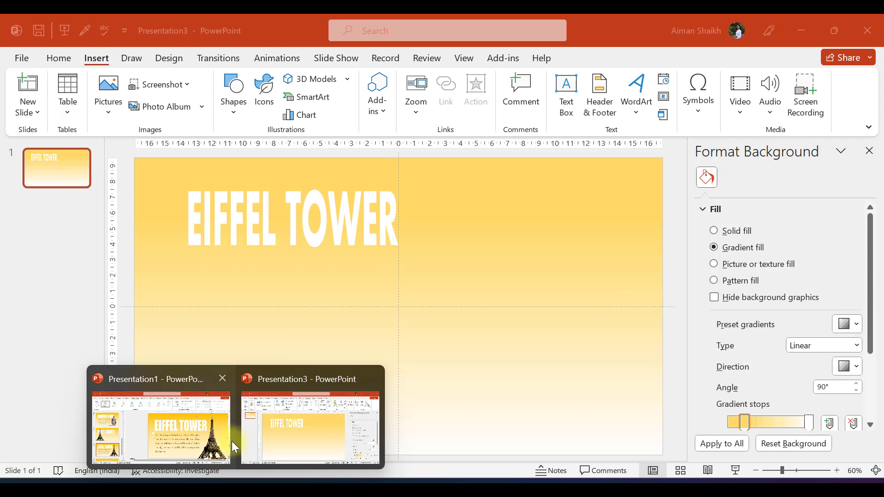
click(229, 439)
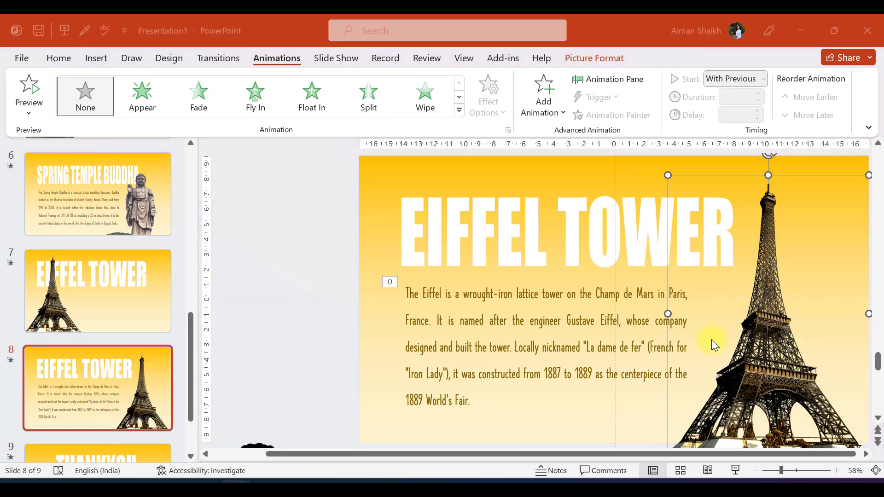
key(alt+Tab)
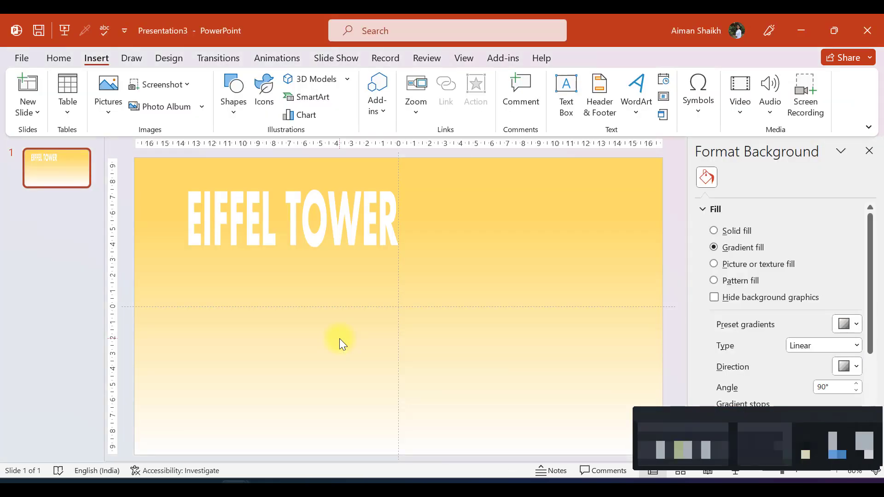
key(ctrl+v)
mouse_move(509, 332)
mouse_down()
mouse_move(426, 320)
mouse_move(413, 285)
mouse_move(394, 308)
mouse_move(263, 310)
mouse_move(189, 298)
mouse_move(257, 300)
mouse_move(294, 316)
mouse_move(240, 329)
mouse_move(497, 325)
mouse_up()
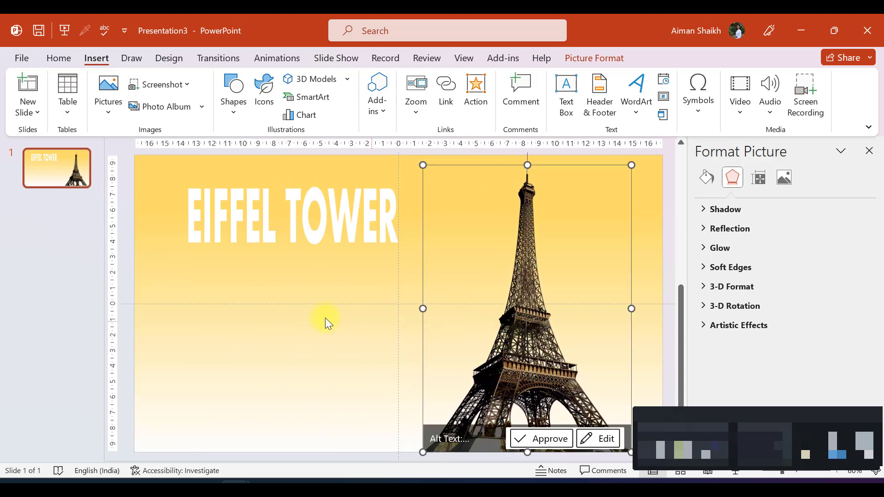
click(325, 317)
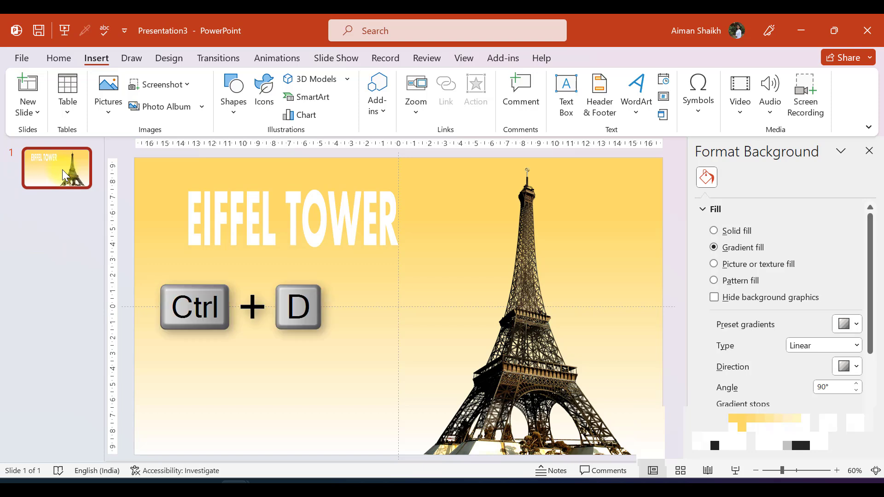
Duplicate the Eiffel Tower slide and delete the photo and title from slide 2.
key(ctrl+d)
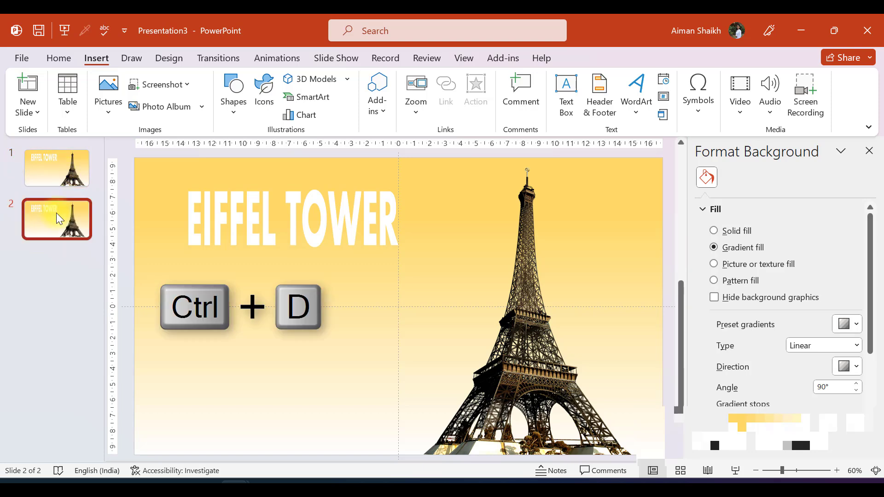
click(507, 299)
shift+click(322, 238)
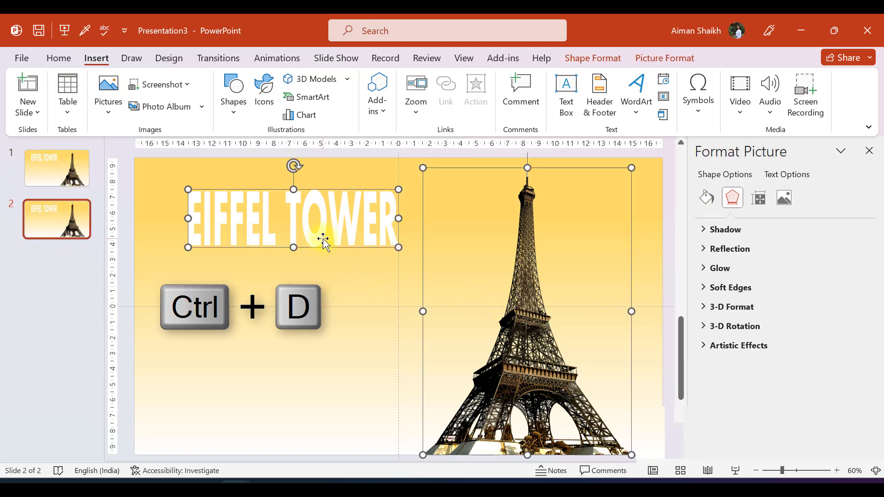
key(Delete)
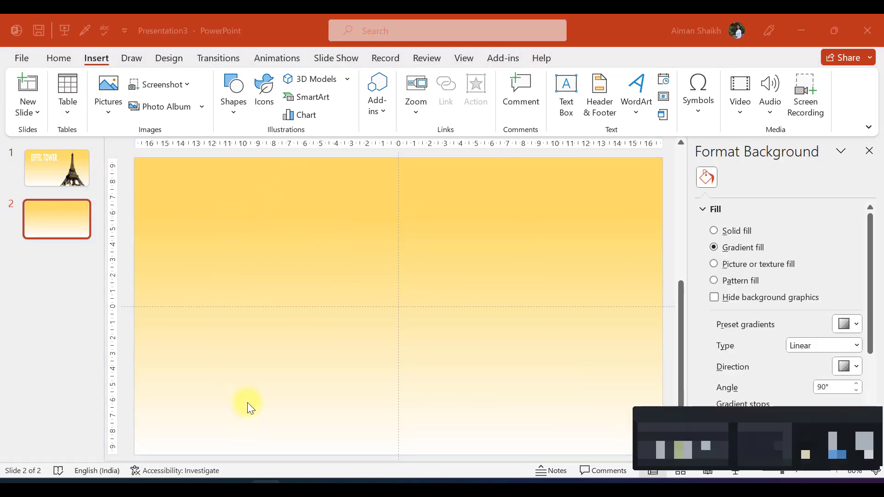
Bring the reference presentation, Presentation1, back to the front.
mouse_move(237, 479)
click(178, 442)
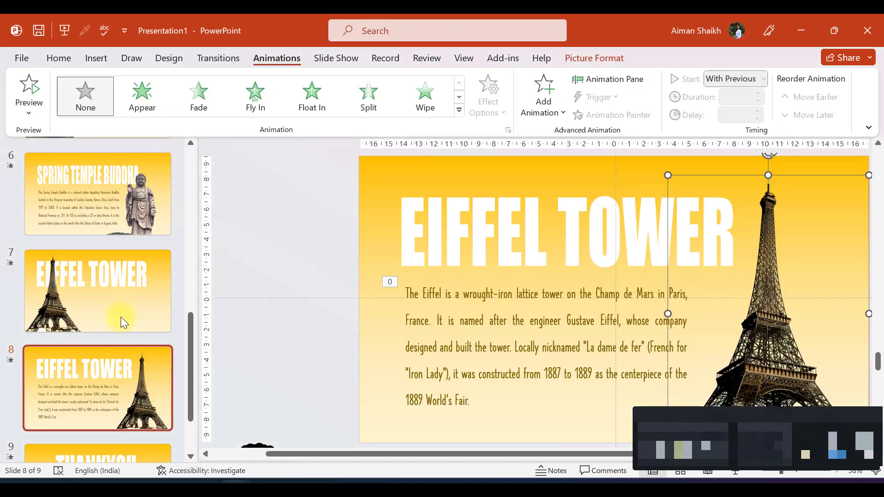
scroll(109, 328, down, 2)
scroll(109, 328, up, 1)
Copy the Statue of Liberty photo and title from reference slide 3 onto slide 2.
click(101, 278)
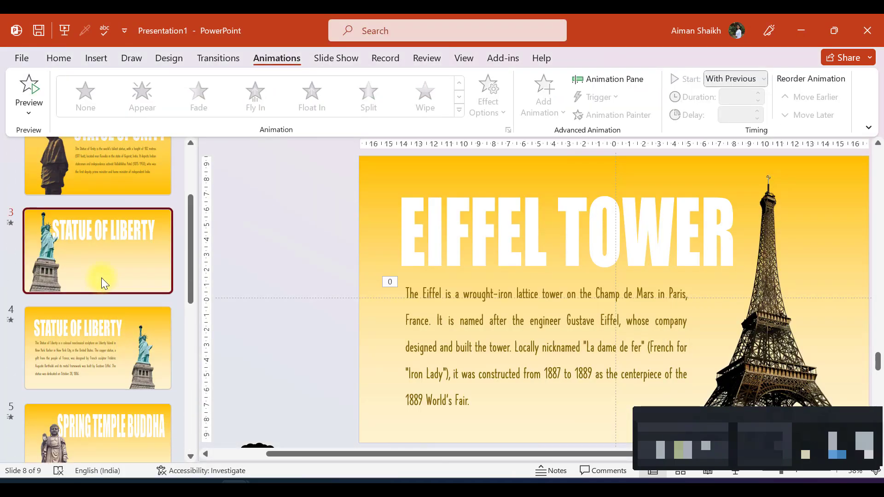
click(434, 247)
shift+click(482, 216)
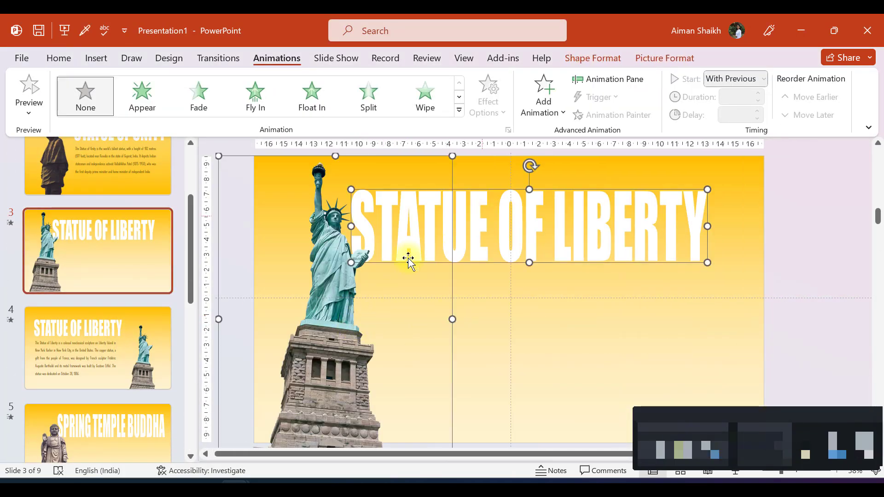
mouse_move(250, 463)
click(285, 410)
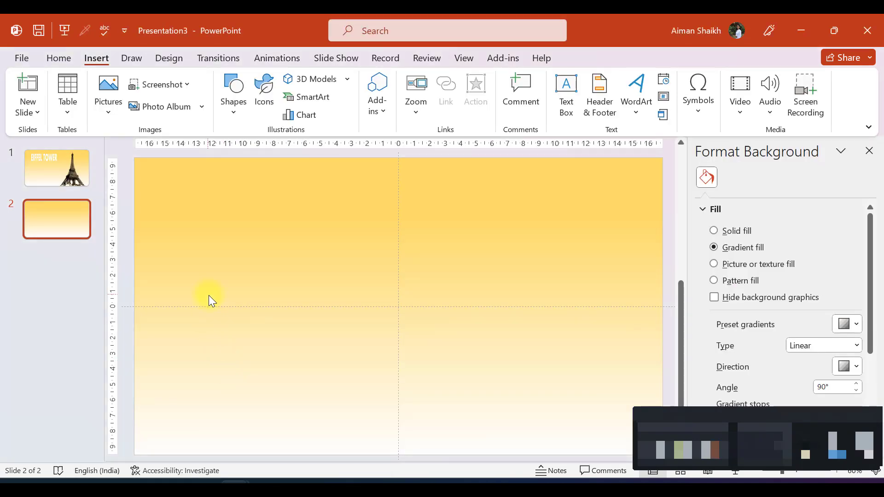
key(ctrl+v)
click(136, 228)
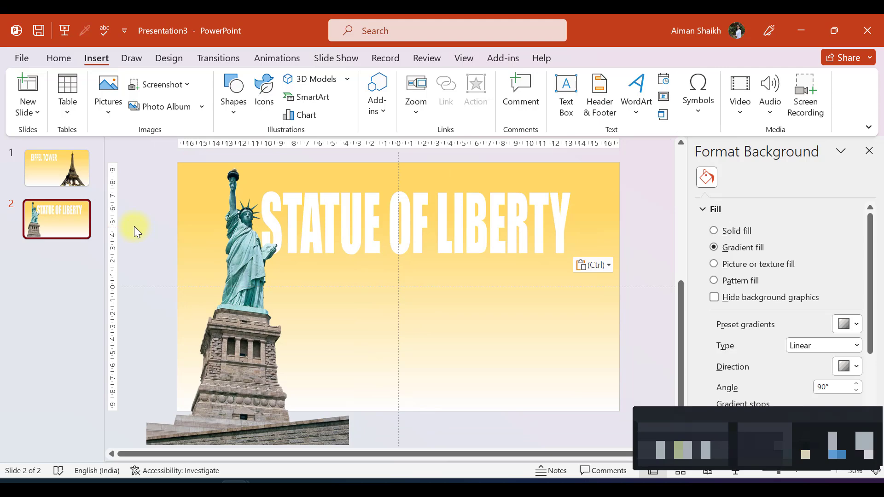
Compare slide 1 with the Statue of Liberty slide, ending on slide 1.
click(55, 178)
click(76, 216)
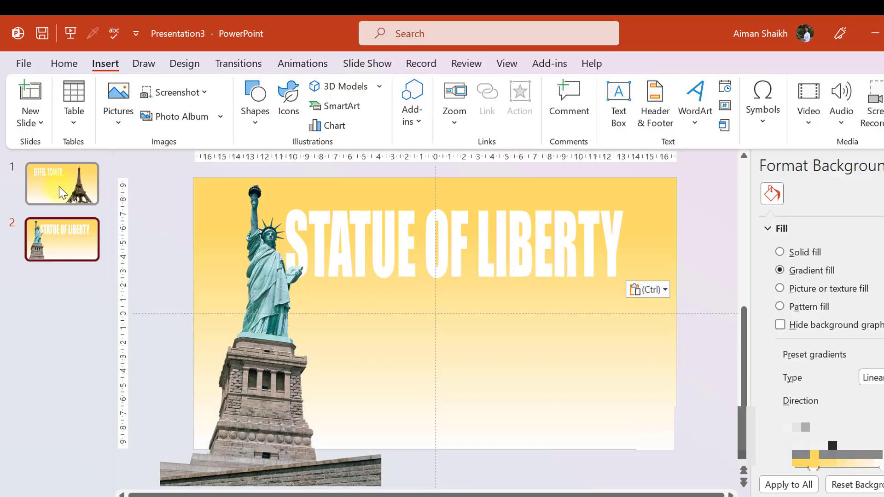
click(54, 171)
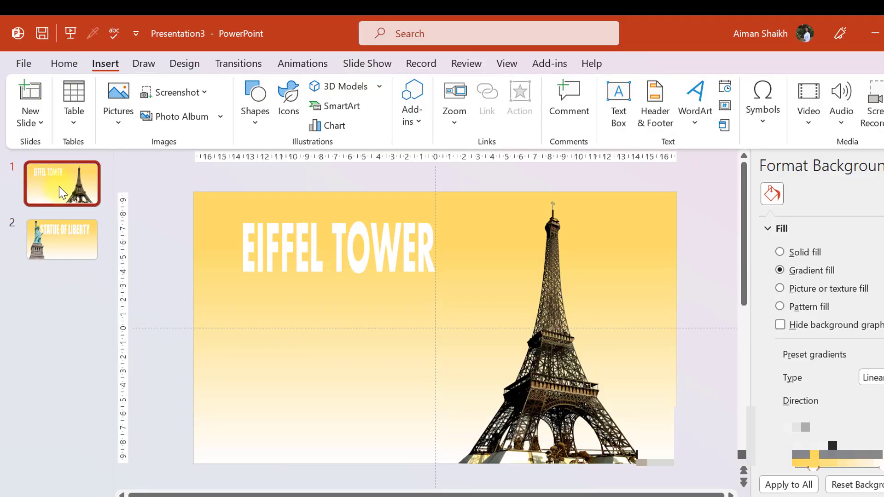
Duplicate slide 1 with its Eiffel Tower title and photo.
click(155, 248)
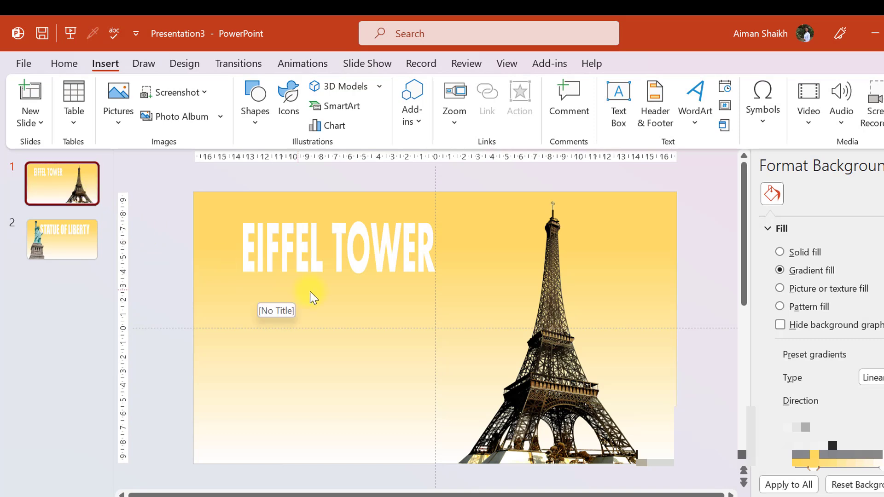
click(564, 339)
click(321, 263)
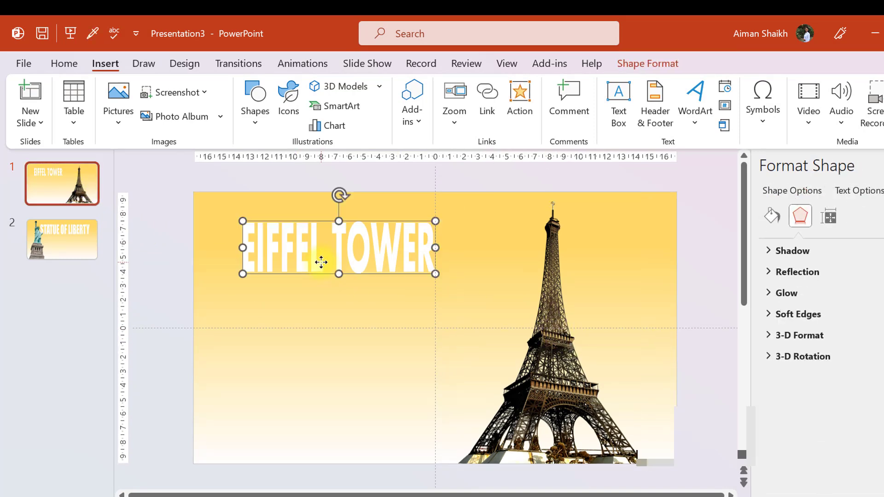
click(221, 254)
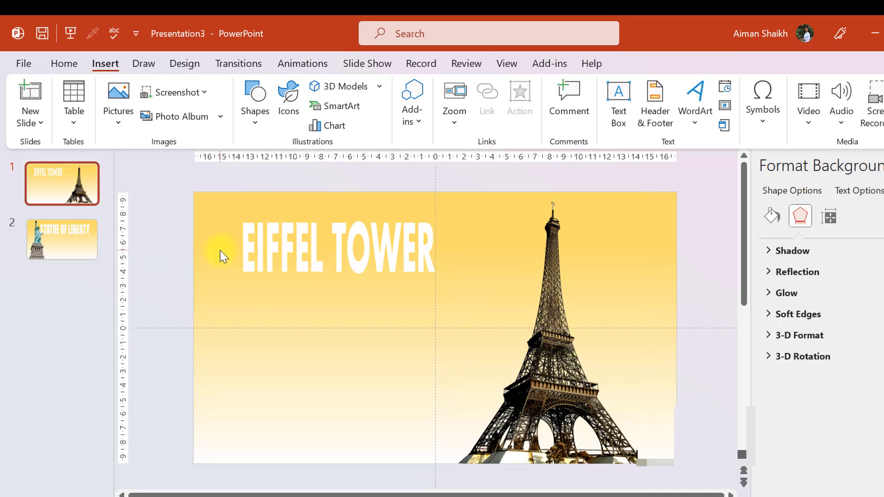
click(57, 182)
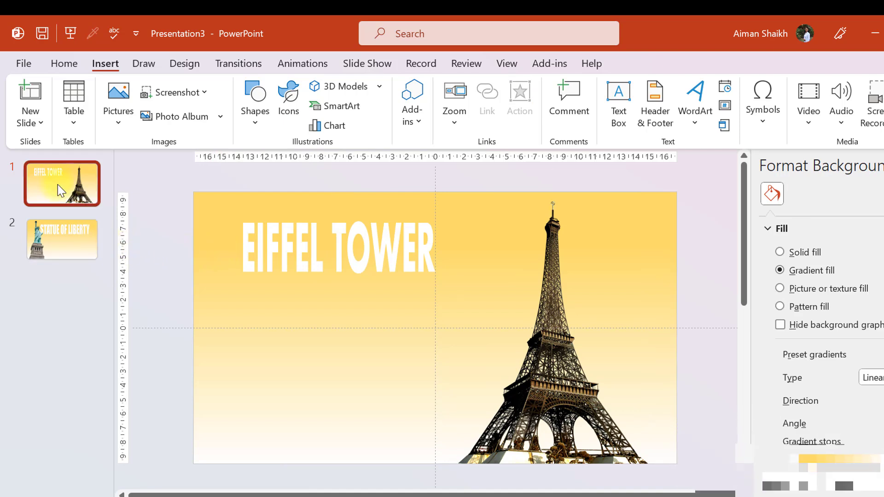
key(ctrl+d)
click(56, 184)
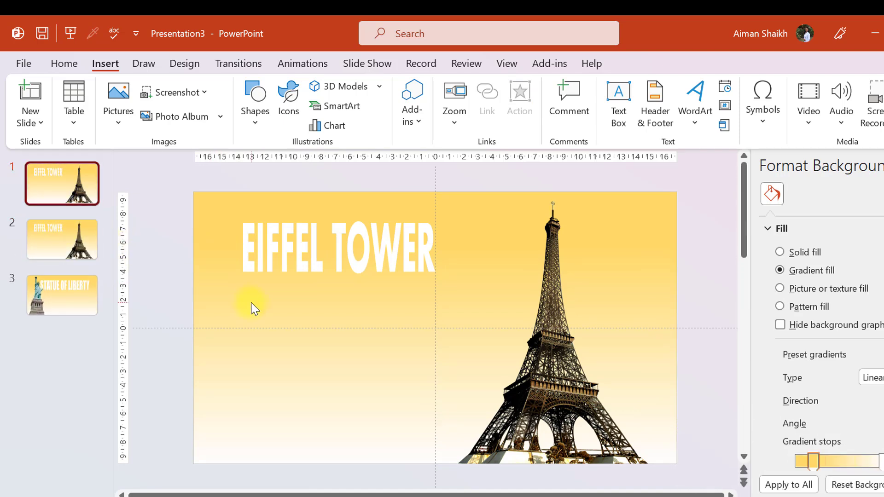
On slide 1, move the title off-canvas top-left and shrink the photo off-canvas bottom-left.
ctrl+scroll(336, 319, down, 3)
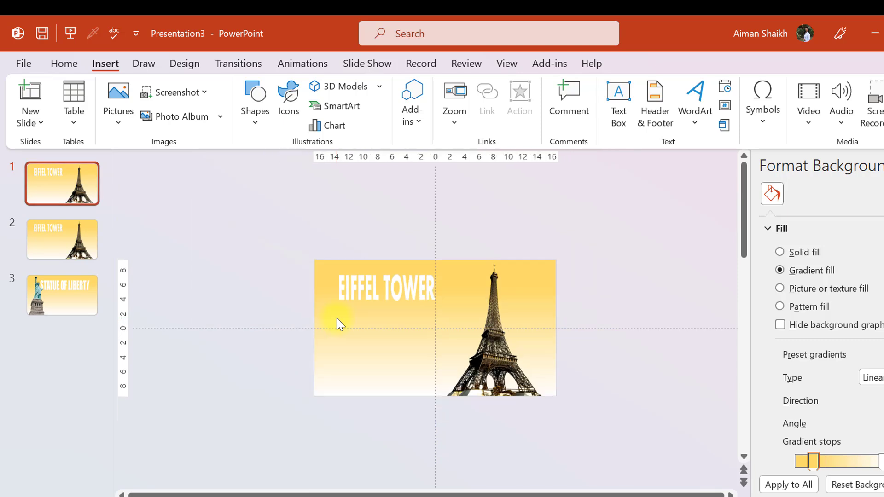
click(371, 286)
click(371, 287)
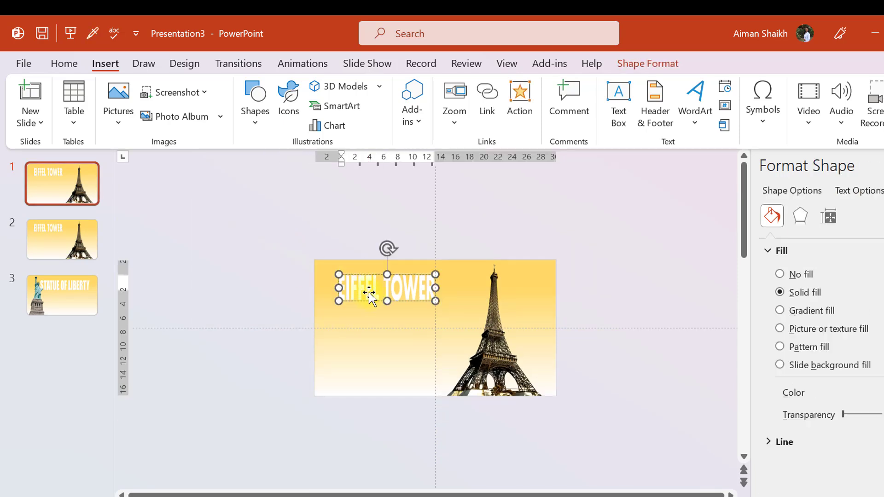
drag(369, 292, 246, 248)
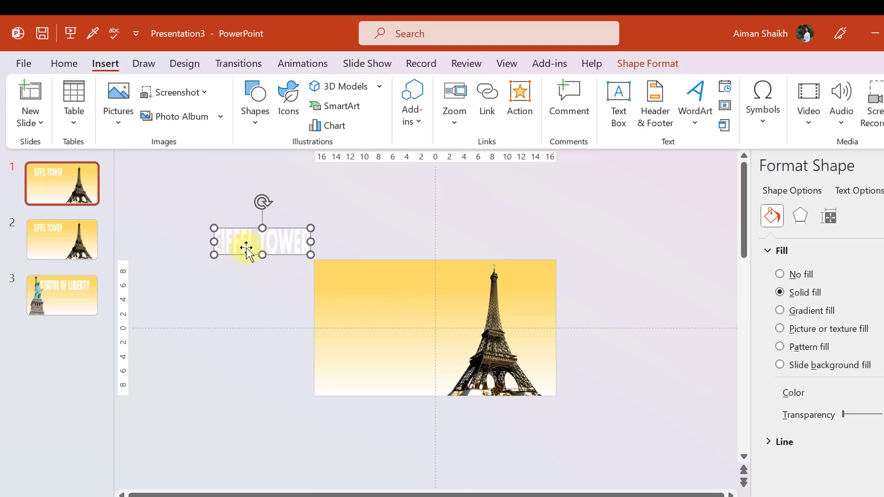
click(242, 275)
click(495, 343)
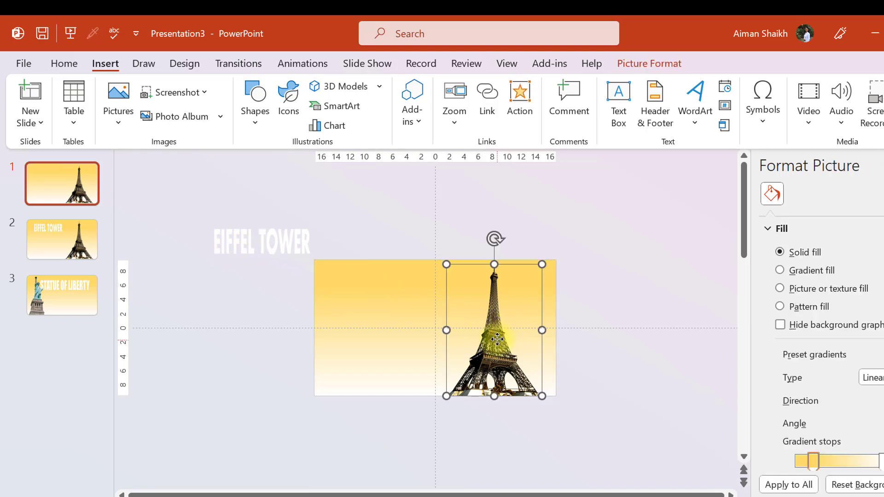
drag(541, 264, 496, 328)
drag(483, 357, 181, 399)
click(166, 277)
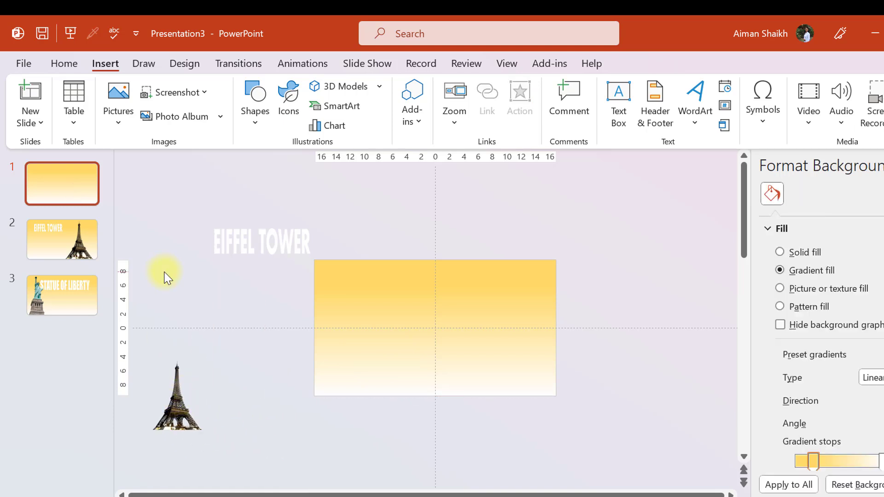
On slide 2, enlarge the EIFFEL TOWER title and move the tower photo to the left side.
click(59, 239)
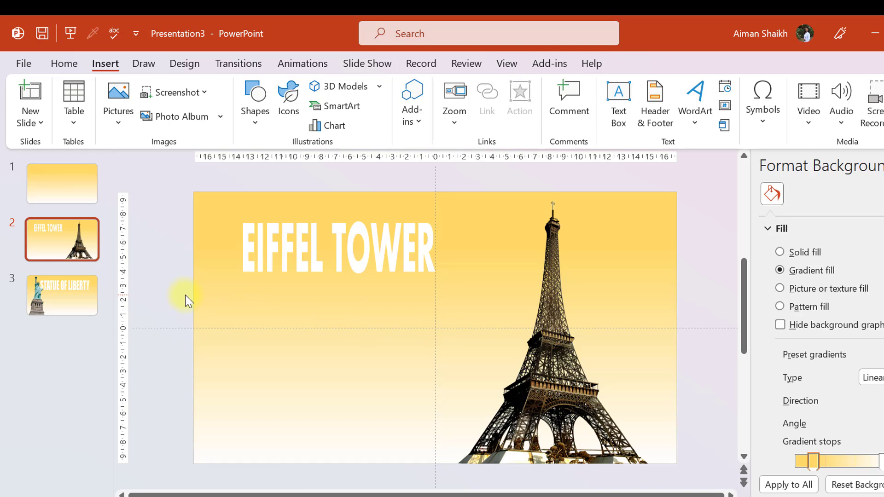
click(373, 252)
drag(436, 274, 591, 322)
click(461, 277)
drag(414, 279, 396, 264)
drag(571, 347, 293, 350)
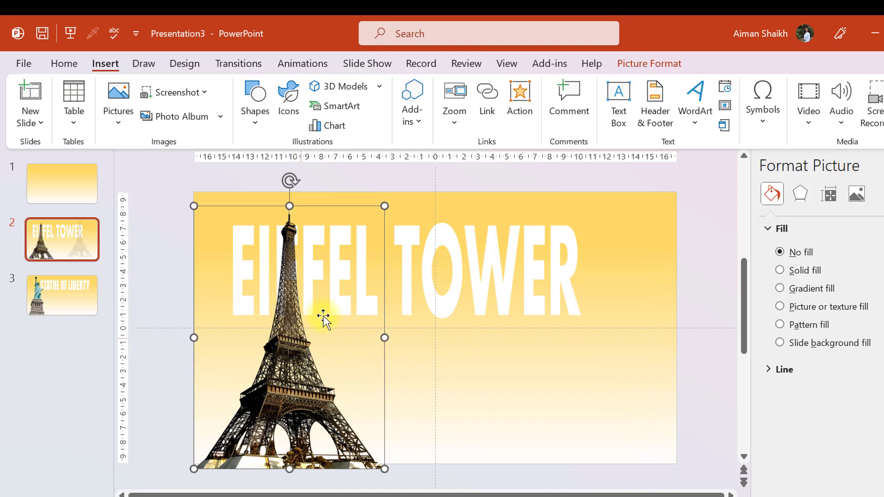
drag(449, 288, 465, 289)
Duplicate slide 2 as a new slide 3 with Ctrl+D.
click(179, 251)
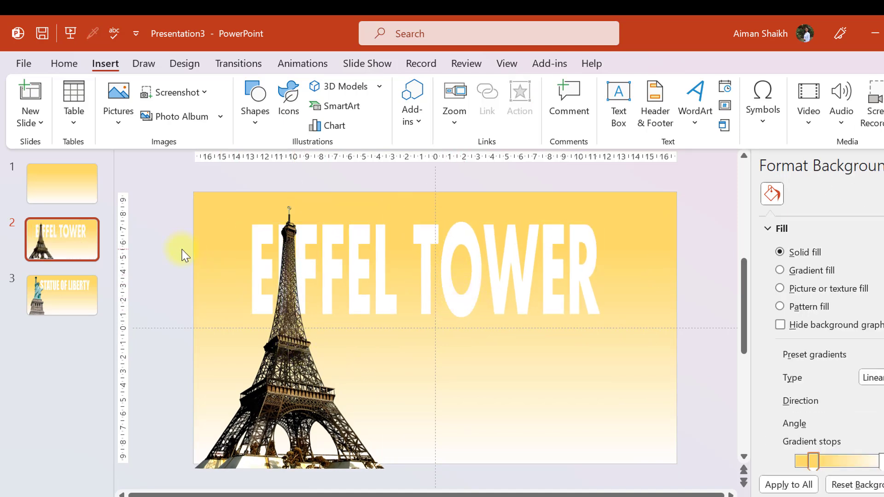
click(72, 251)
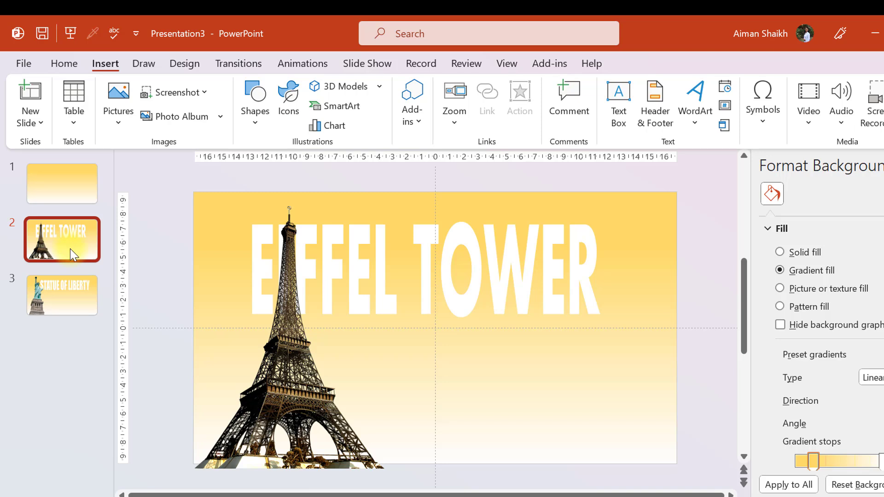
key(ctrl+d)
Move the tower photo on slide 3 to the right side and shrink it.
click(294, 364)
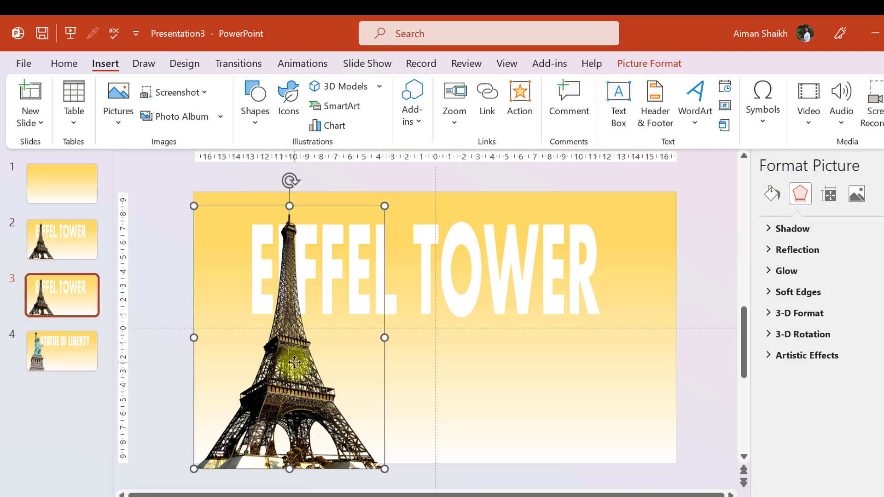
drag(294, 363, 558, 364)
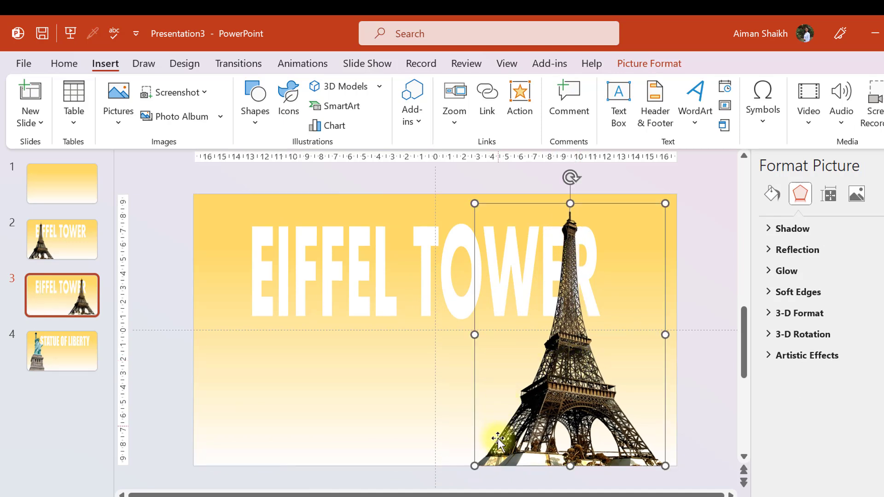
drag(475, 465, 493, 464)
Shrink the EIFFEL TOWER title and place it at the upper left.
click(383, 275)
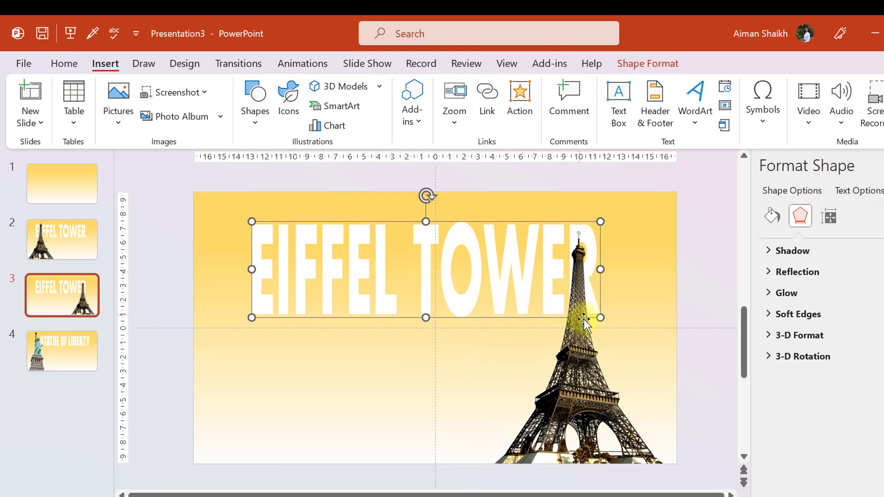
drag(593, 315, 466, 270)
key(Escape)
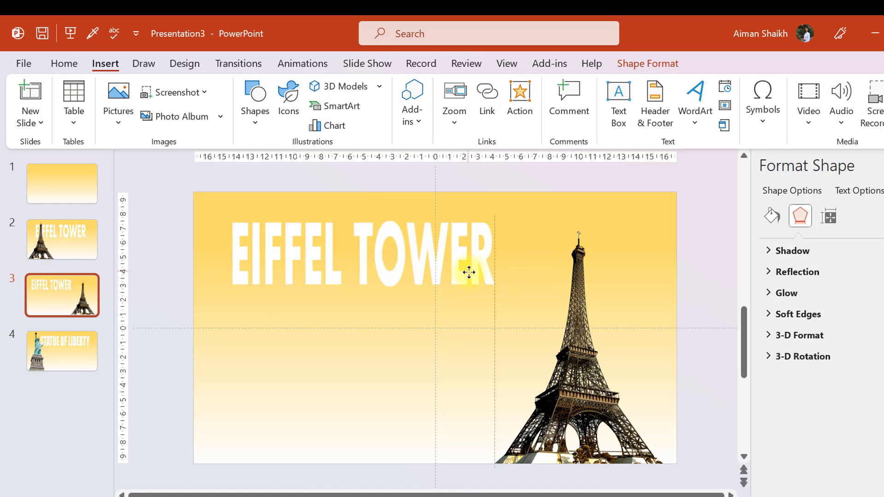
click(170, 250)
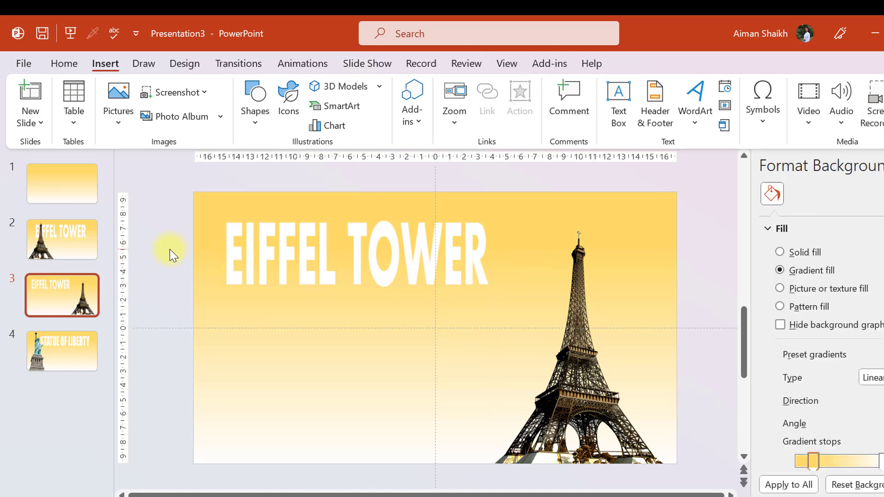
click(230, 276)
click(257, 256)
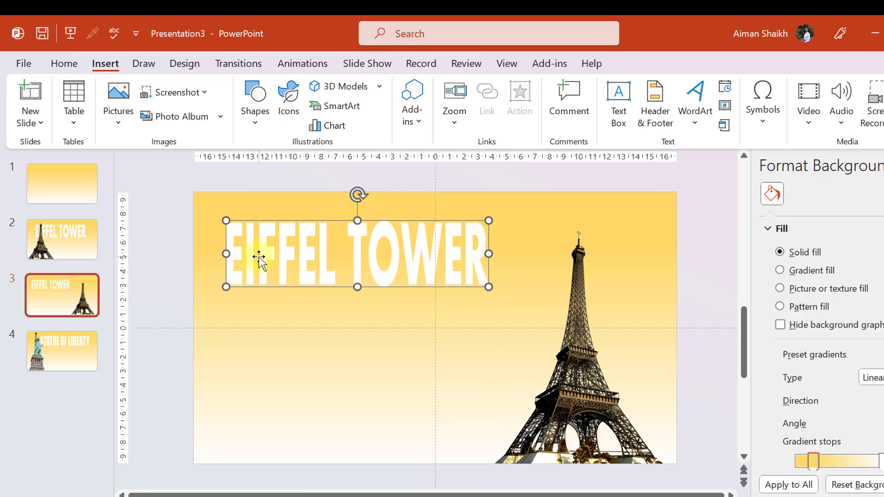
Copy the Eiffel description text box from slide 8 of Presentation1.
click(172, 458)
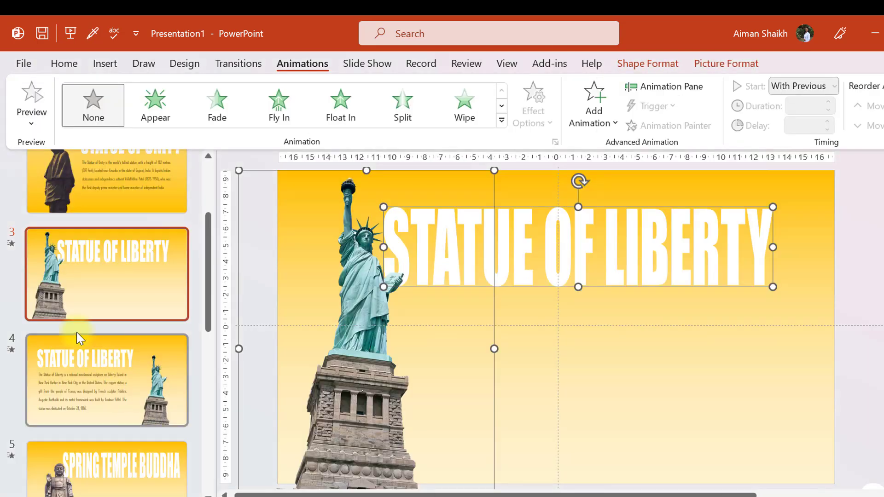
scroll(76, 332, up, 1)
scroll(84, 291, down, 3)
scroll(70, 380, down, 3)
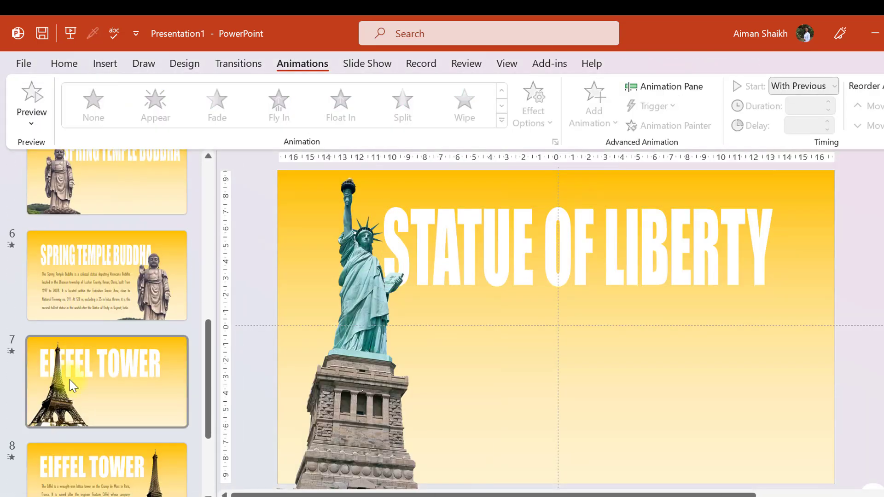
click(87, 463)
click(512, 351)
drag(446, 317, 525, 434)
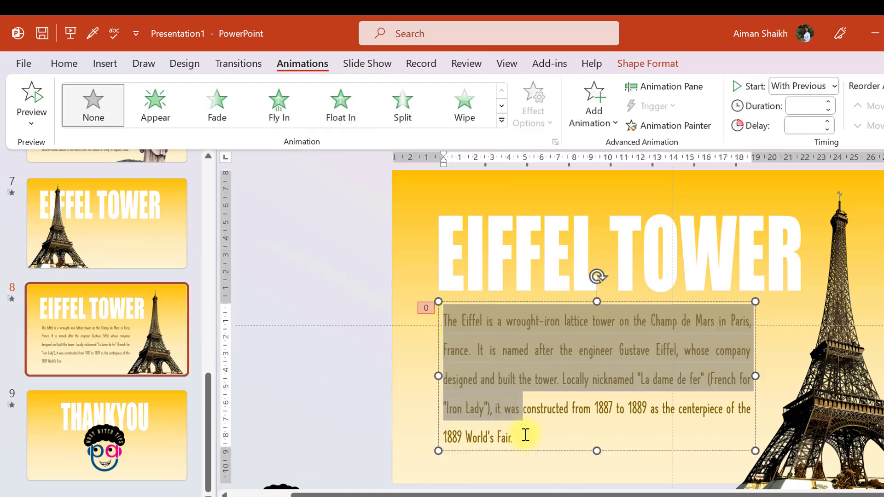
click(532, 452)
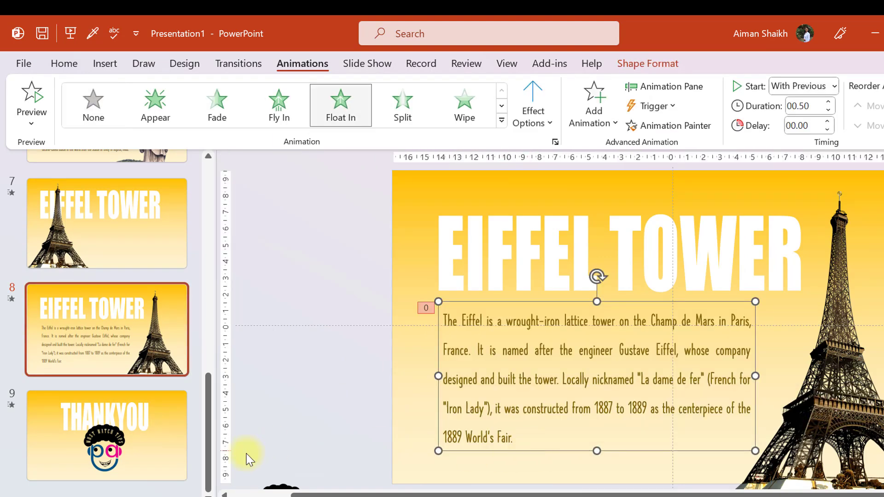
Paste the description onto slide 3 of Presentation3, positioned beneath the EIFFEL TOWER title.
mouse_move(258, 495)
click(299, 469)
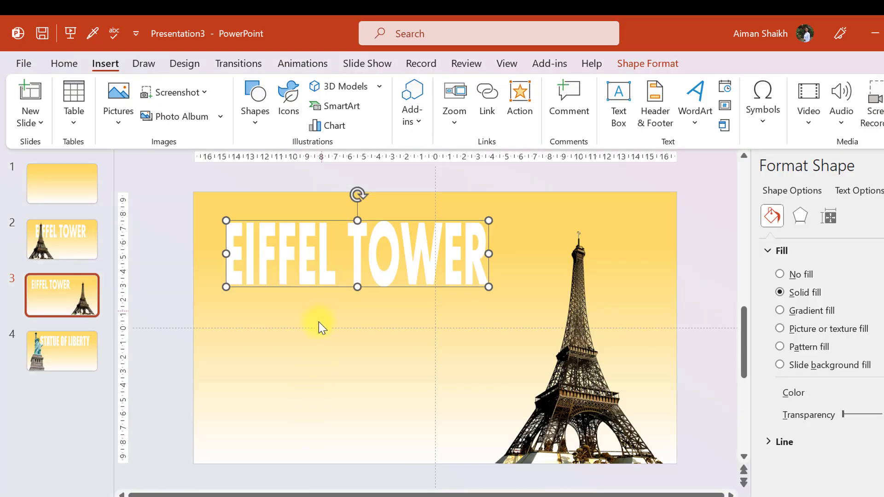
click(318, 322)
key(ctrl+v)
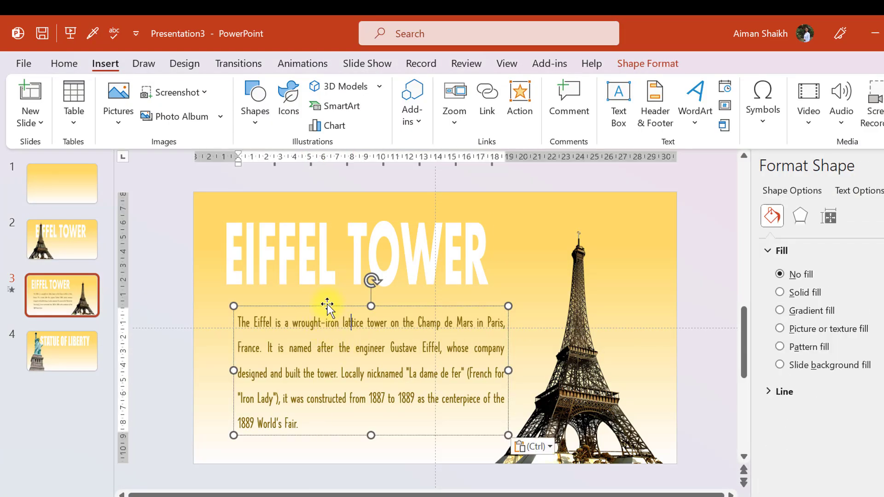
drag(326, 304, 320, 298)
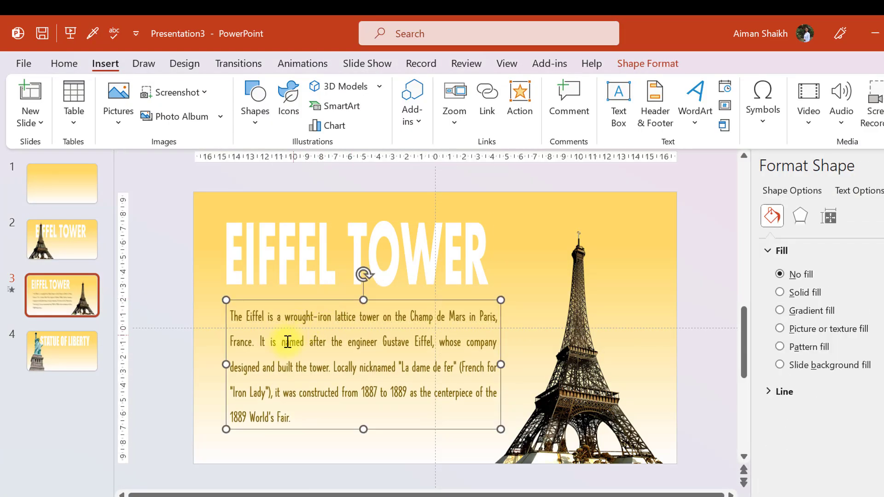
click(64, 63)
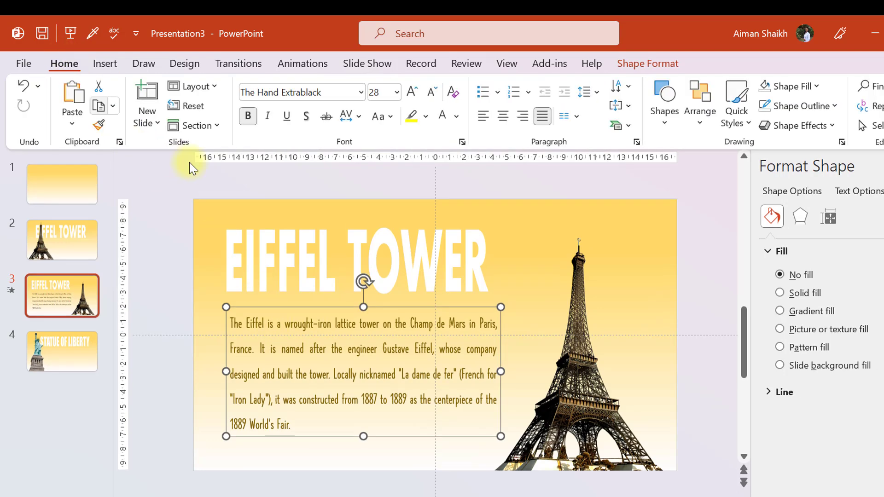
click(243, 164)
click(255, 344)
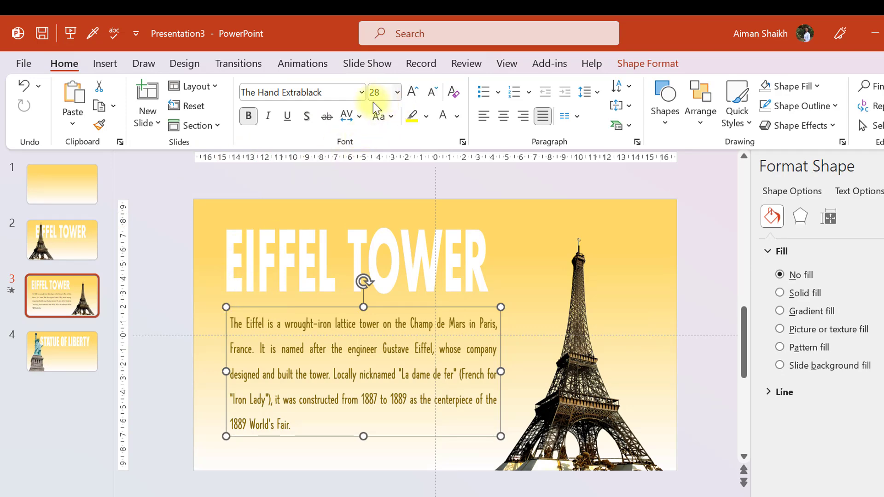
key(Escape)
click(252, 322)
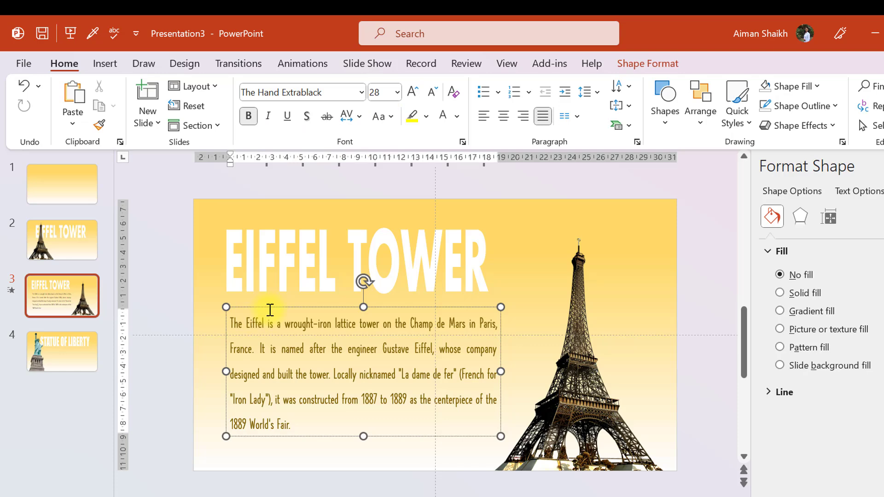
click(269, 309)
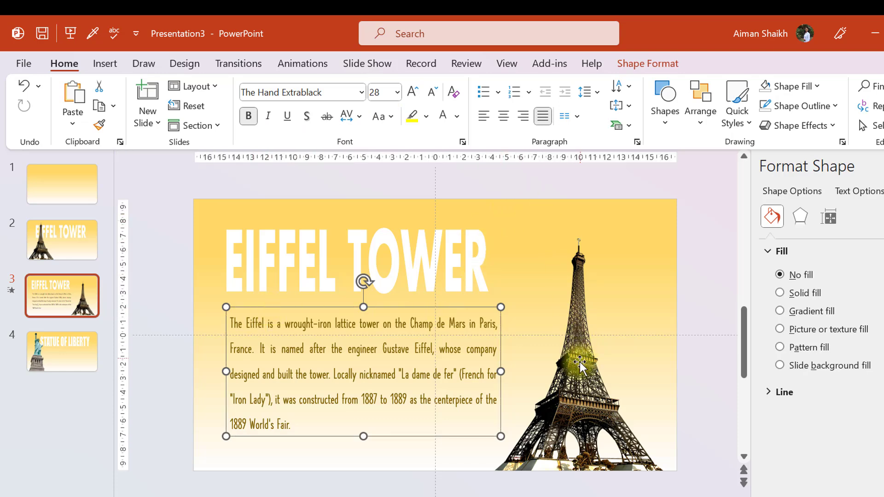
click(150, 250)
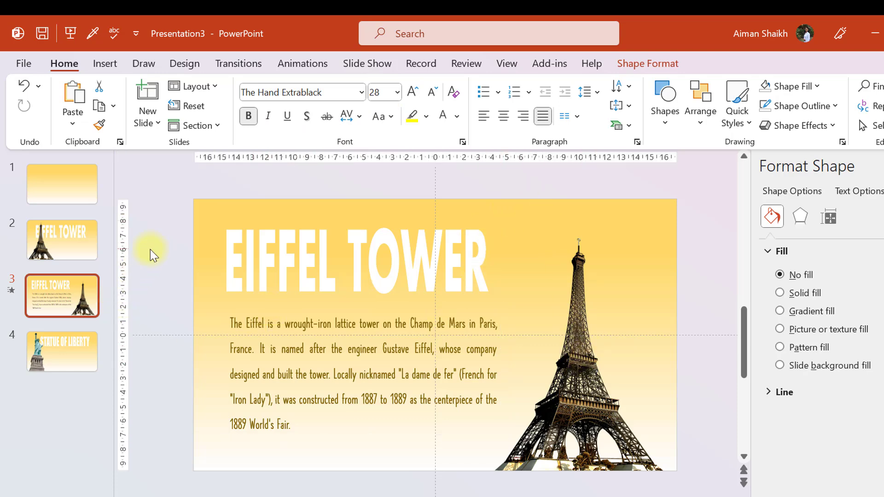
Select slides 1 through 4 and apply the Morph transition to all of them.
click(87, 191)
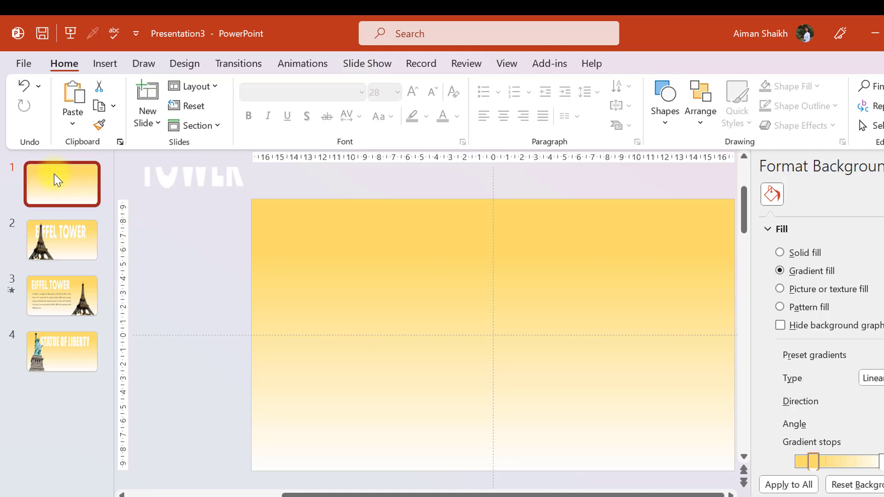
ctrl+click(62, 248)
ctrl+click(64, 286)
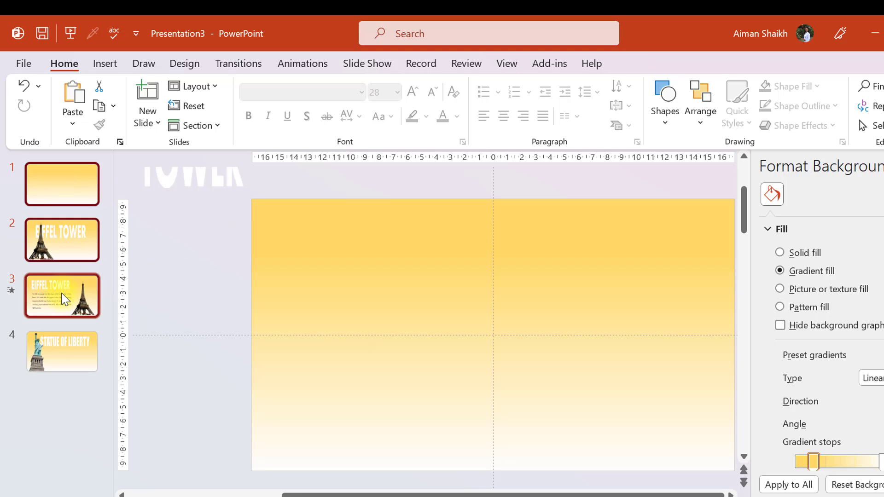
ctrl+click(71, 341)
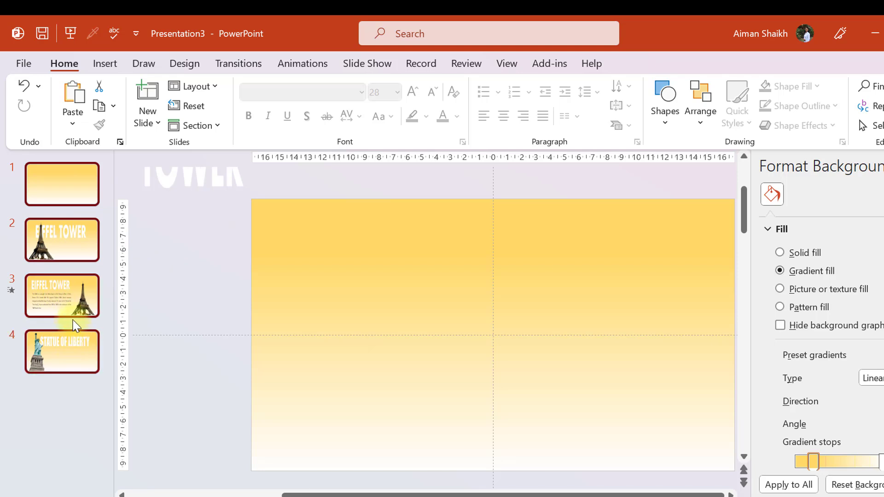
click(234, 63)
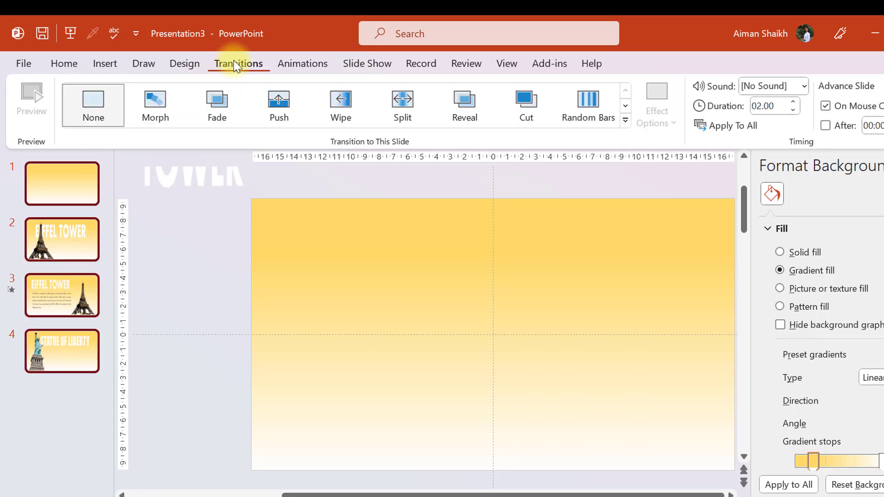
click(155, 113)
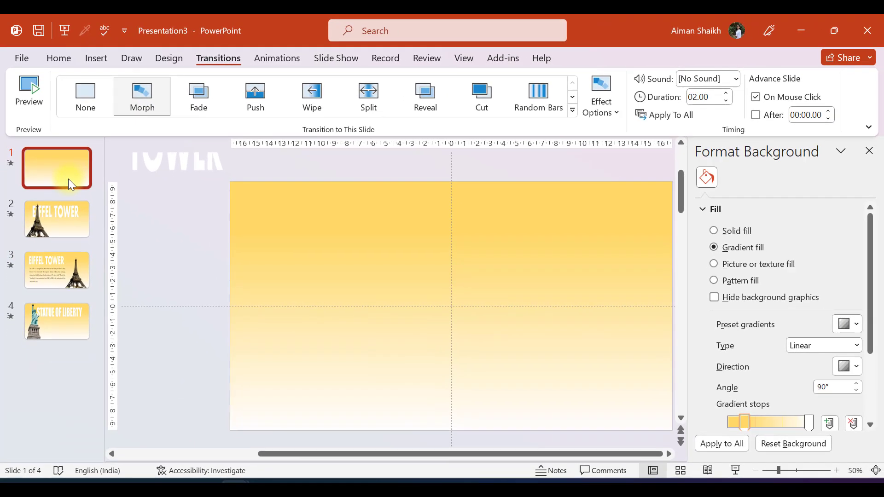
Run the slideshow from the start, exit, then toggle between slides 3 and 4 to preview the Morph.
key(F5)
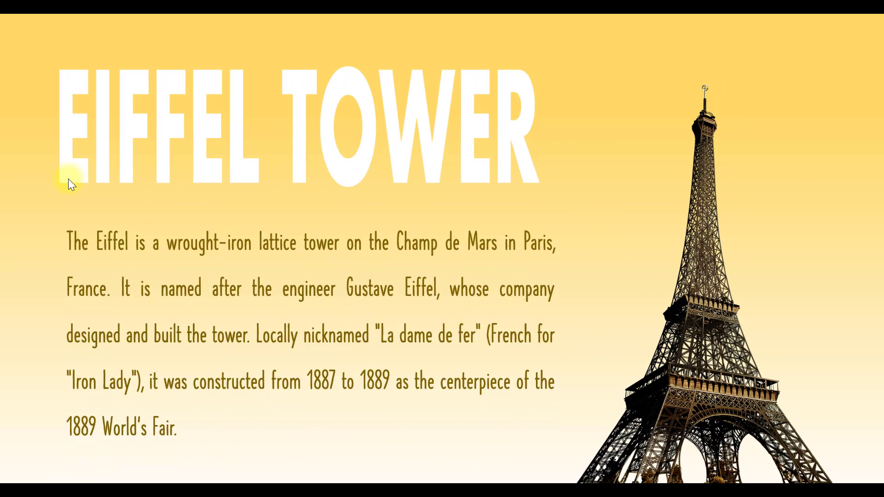
key(Escape)
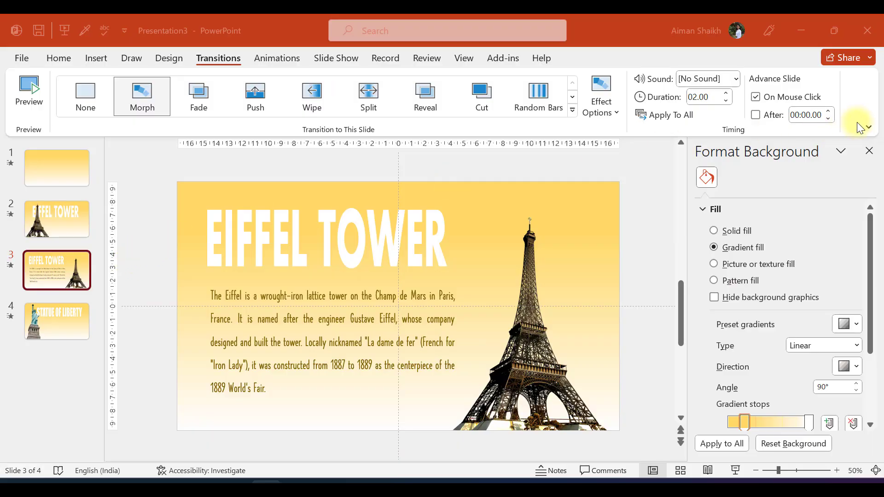
click(73, 327)
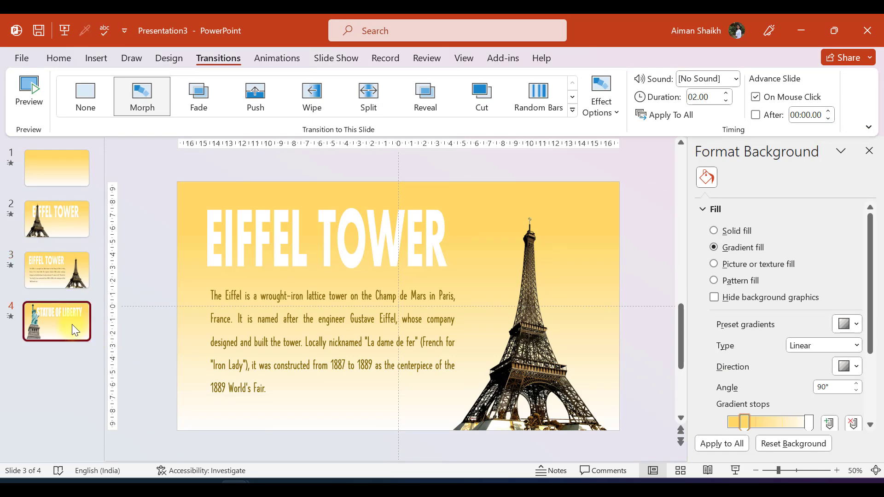
click(62, 270)
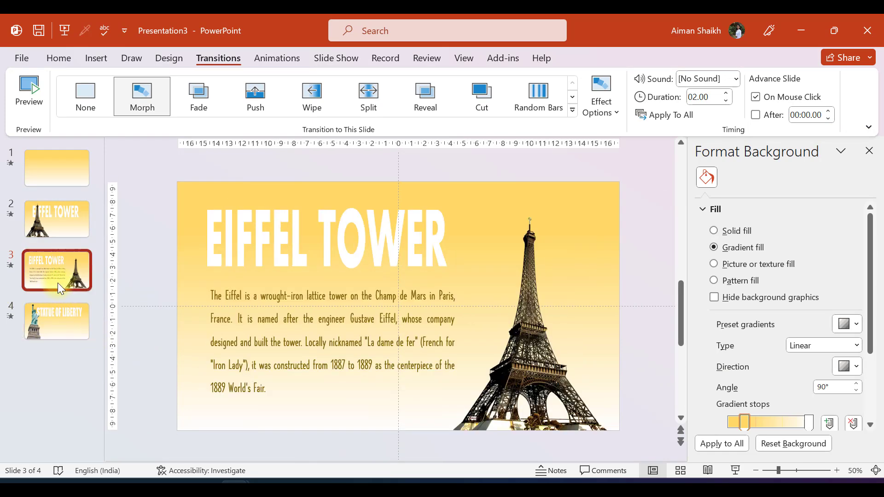
click(57, 318)
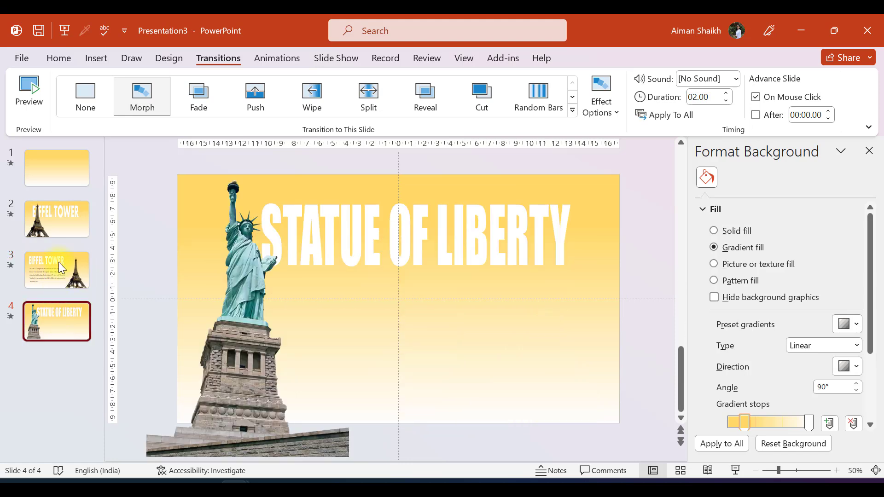
click(59, 262)
click(53, 308)
click(62, 288)
Duplicate the Eiffel Tower description slide as slide 4 and delete the copy's description paragraph.
click(62, 308)
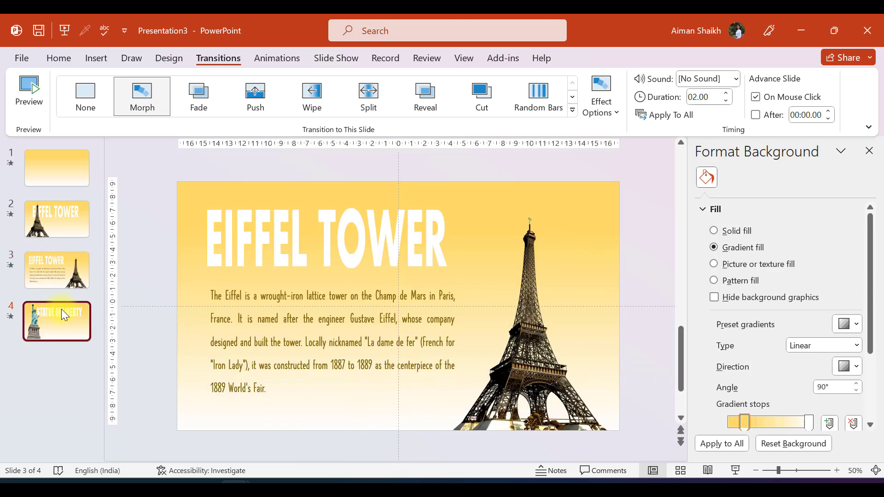
click(75, 269)
key(ctrl+m)
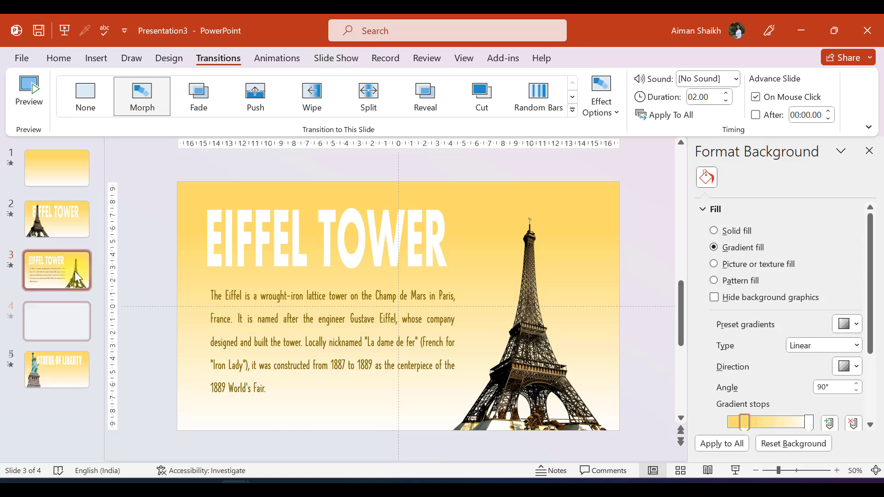
click(294, 285)
click(57, 271)
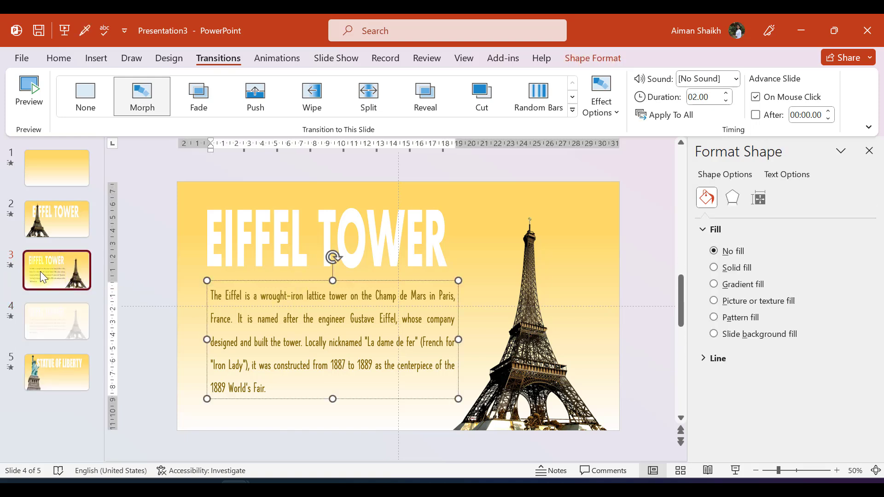
click(46, 313)
click(234, 283)
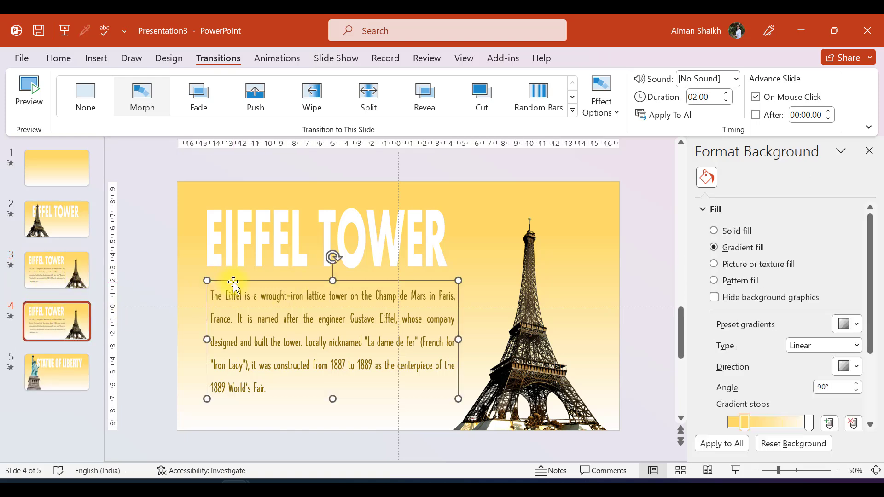
key(Delete)
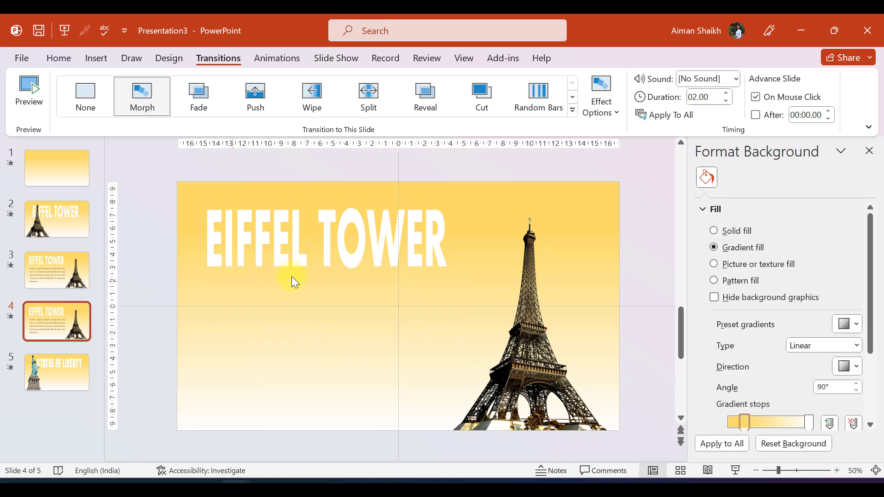
ctrl+scroll(317, 276, down, 3)
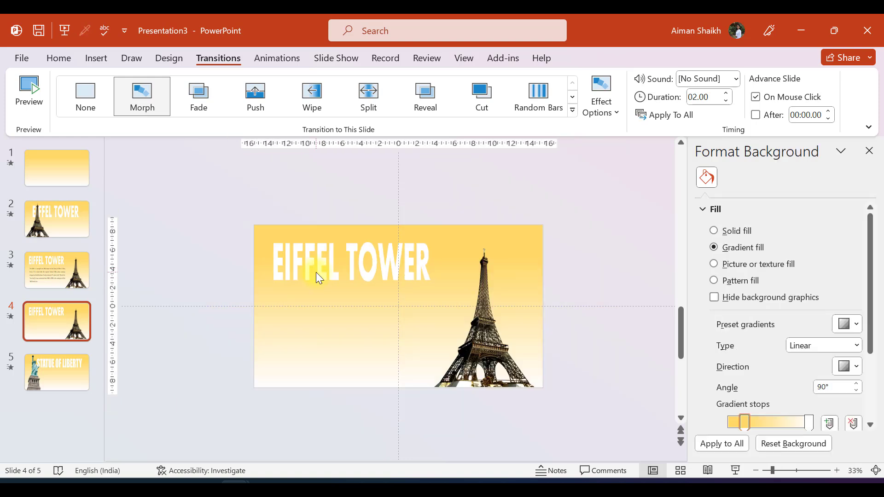
Move slide 4's EIFFEL TOWER title off the upper right and shrink the tower photo below the slide.
click(346, 273)
drag(347, 273, 570, 223)
click(482, 330)
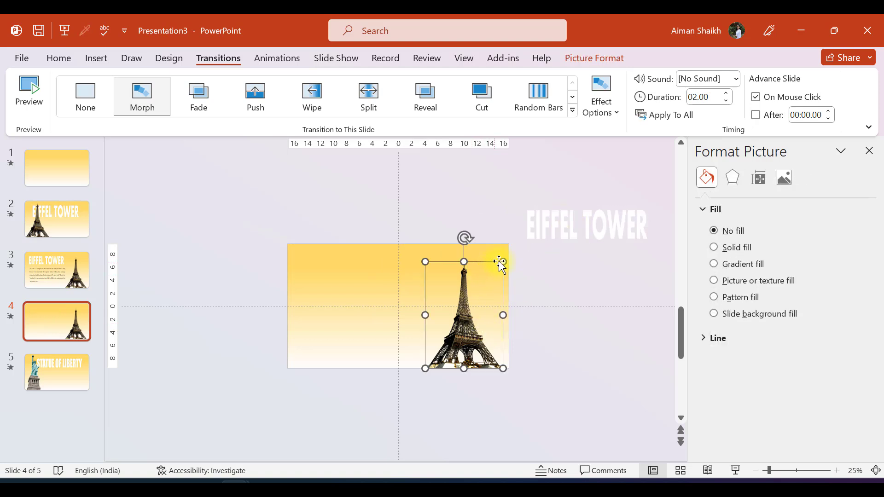
drag(503, 261, 510, 420)
click(239, 325)
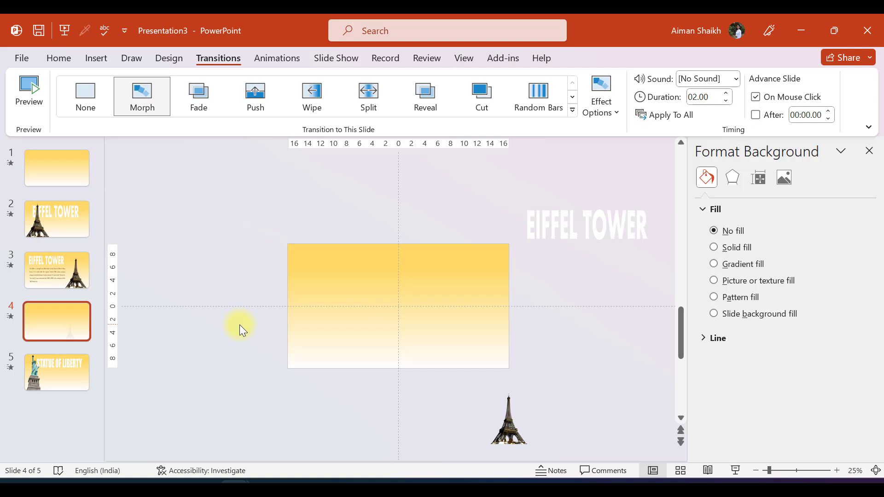
click(52, 277)
Copy the statue picture and title from slide 5 onto slide 3, placing them just off its left edge.
click(54, 370)
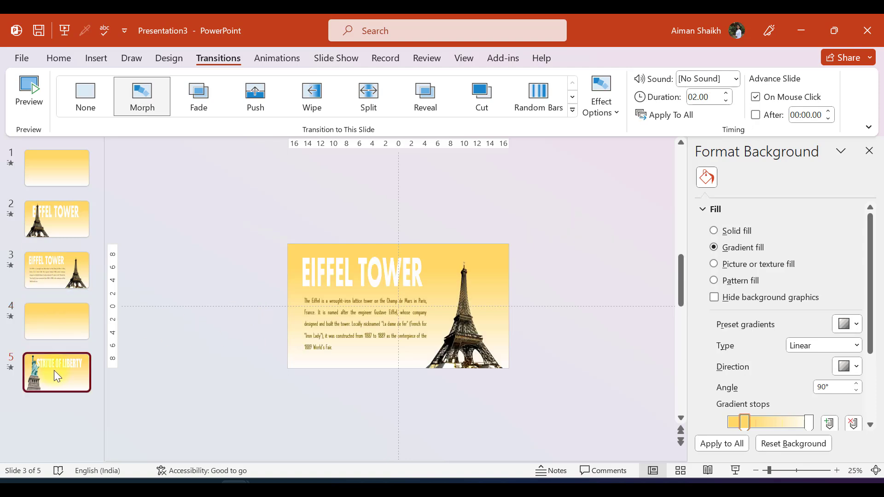
click(322, 318)
shift+click(415, 274)
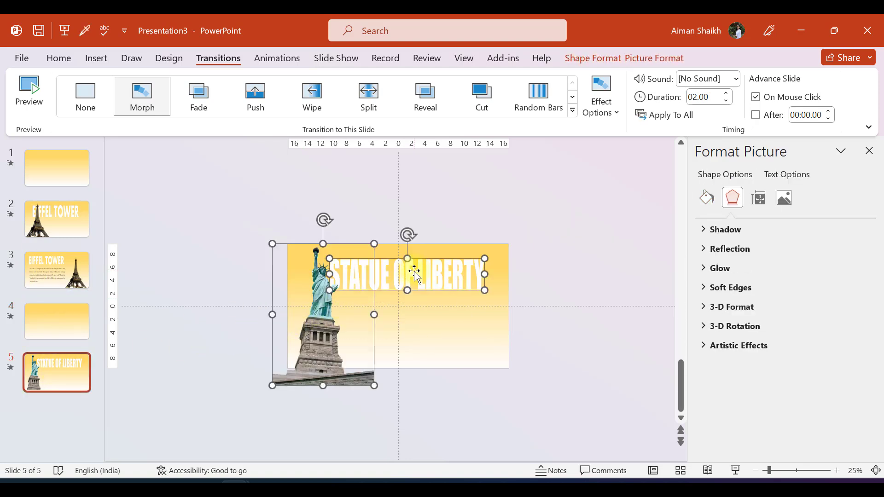
click(52, 274)
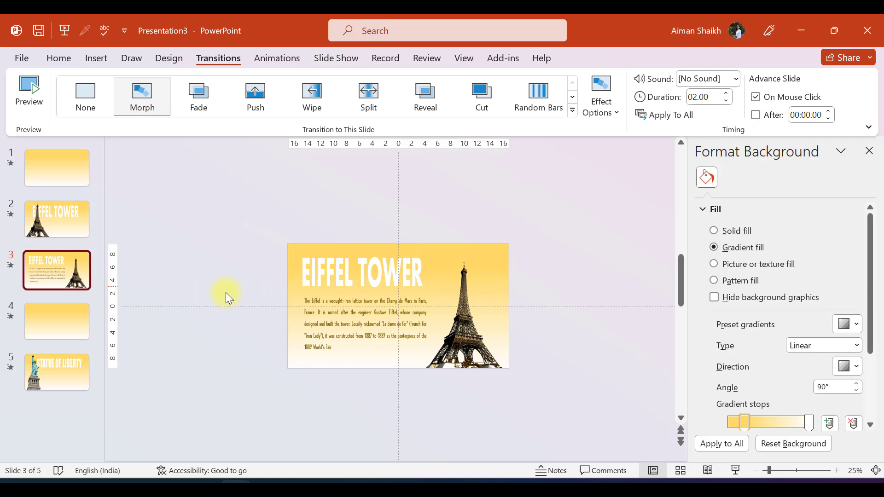
key(ctrl+v)
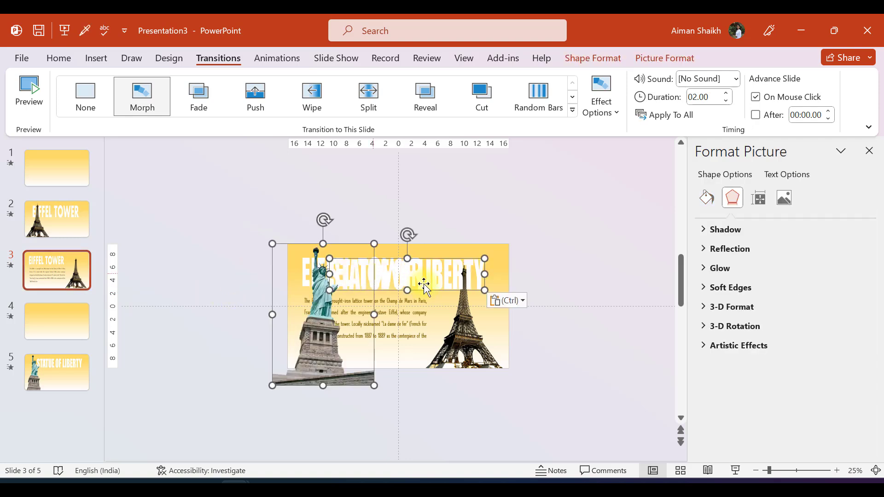
drag(325, 249, 216, 261)
click(257, 316)
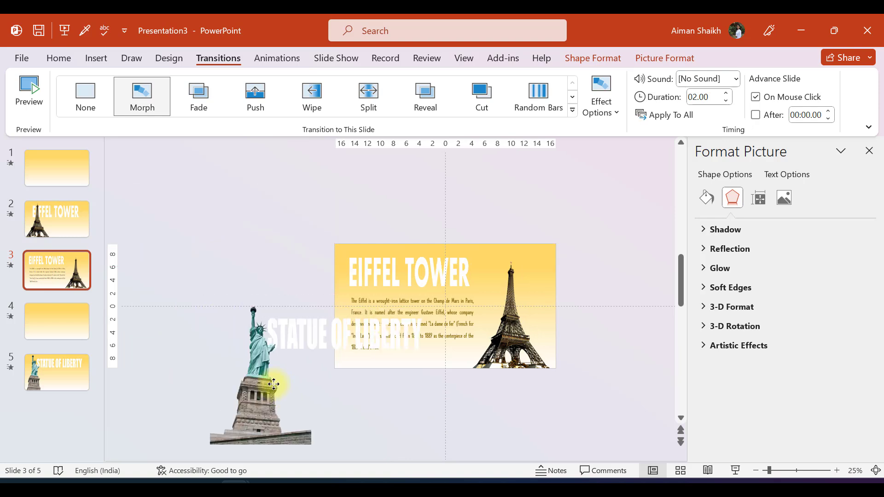
mouse_move(227, 211)
mouse_down()
mouse_move(197, 205)
mouse_move(215, 219)
mouse_up()
drag(167, 286, 235, 379)
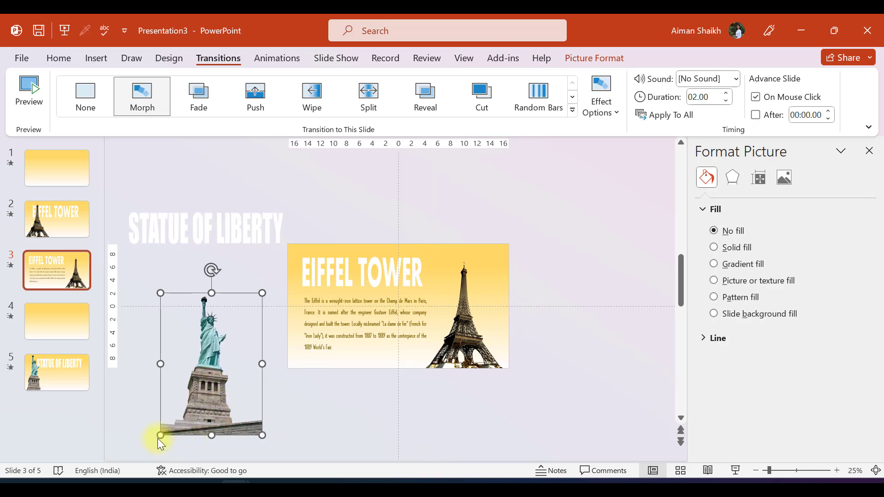
drag(158, 435, 262, 411)
Paste the statue picture and STATUE OF LIBERTY title onto slide 4 in their original layout.
click(39, 311)
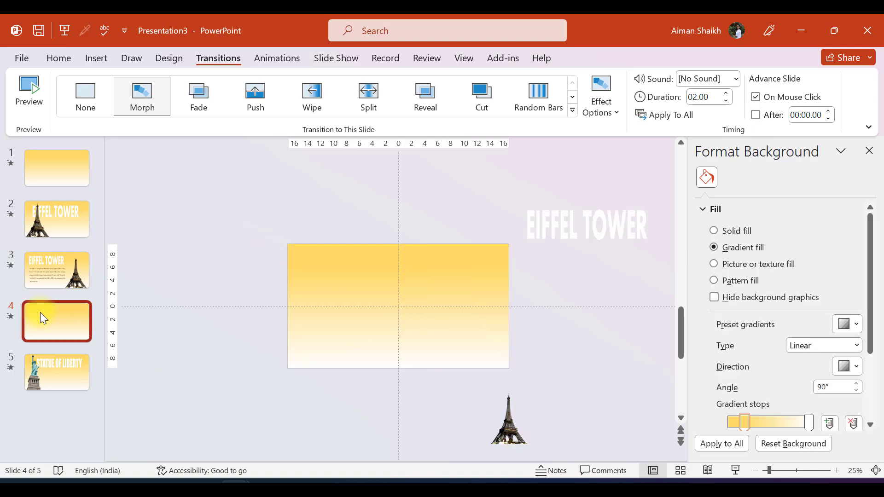
click(229, 328)
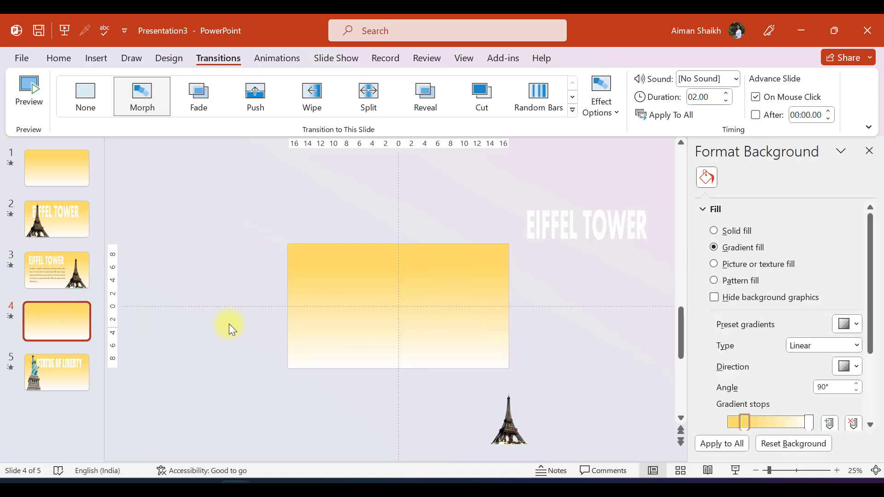
key(ctrl+v)
click(211, 333)
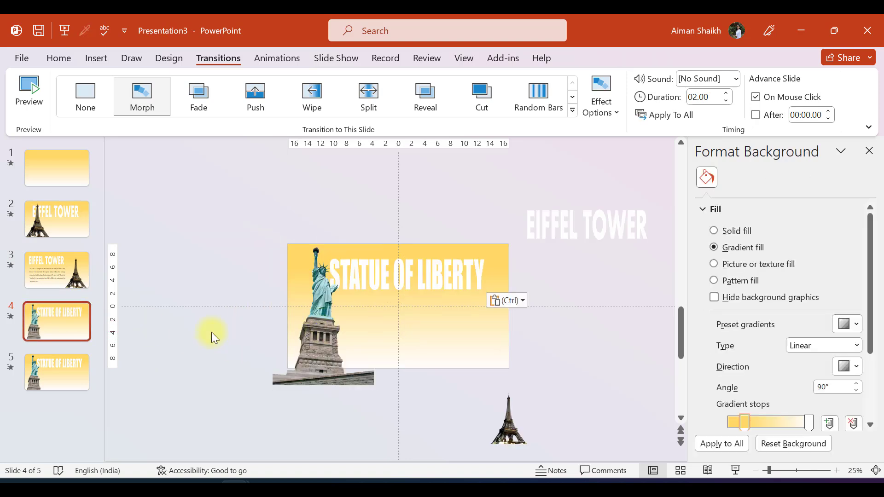
click(323, 300)
click(429, 271)
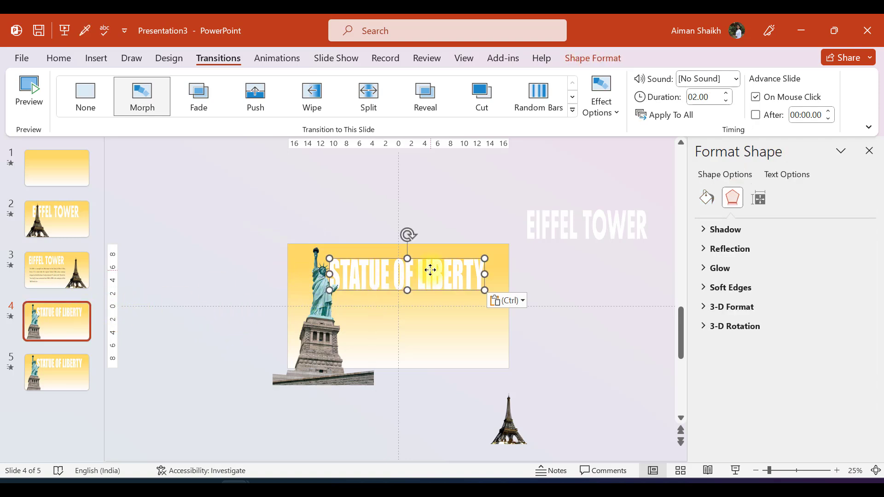
click(325, 304)
click(239, 304)
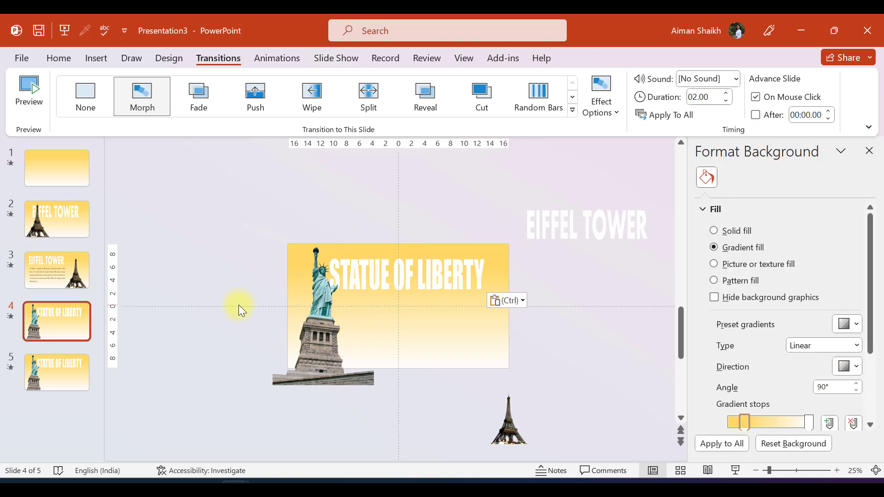
click(89, 380)
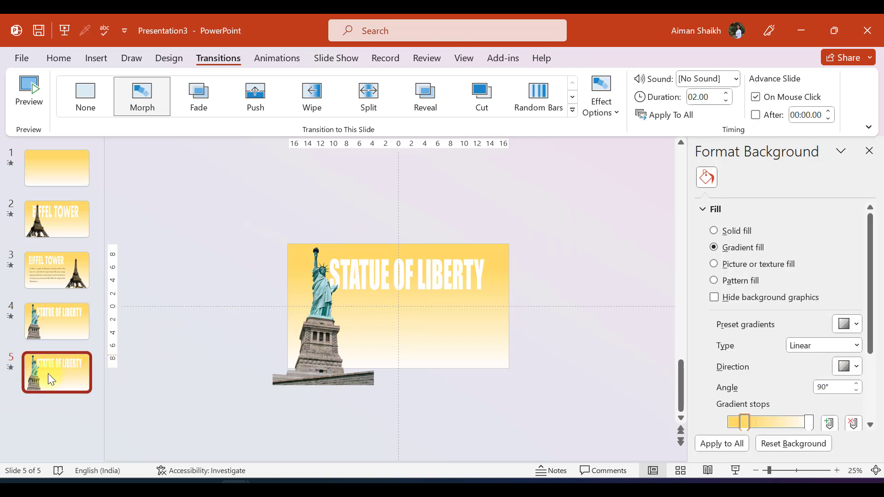
Shrink the statue photo on slide 5 and place it at right, overhanging the bottom edge.
click(139, 381)
click(326, 328)
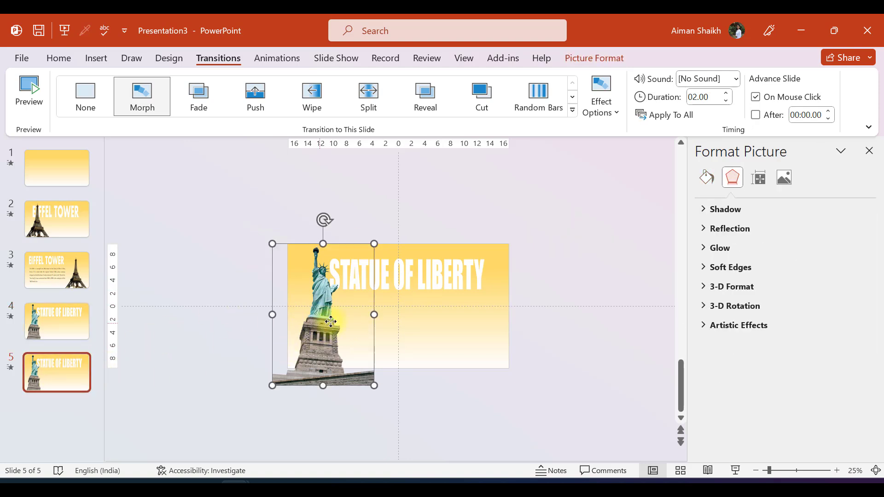
drag(327, 328, 395, 317)
drag(346, 375, 383, 349)
drag(394, 311, 455, 346)
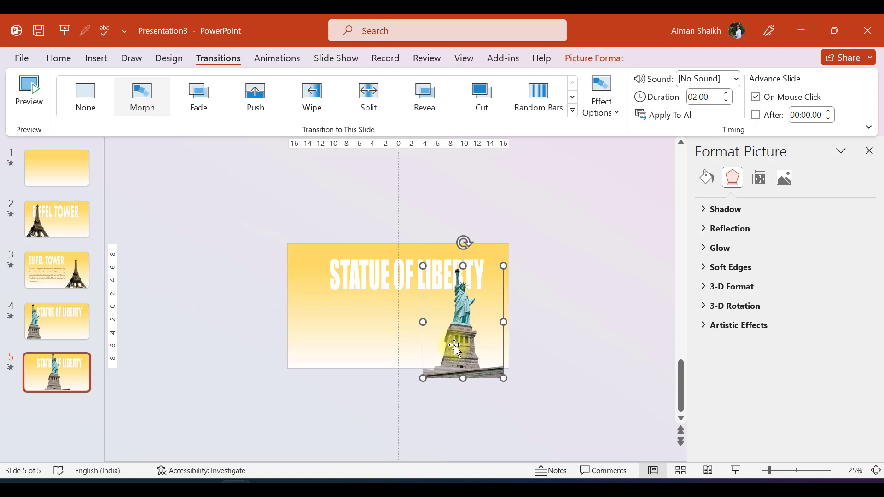
Shrink the STATUE OF LIBERTY title box and shift it to the upper left.
click(382, 276)
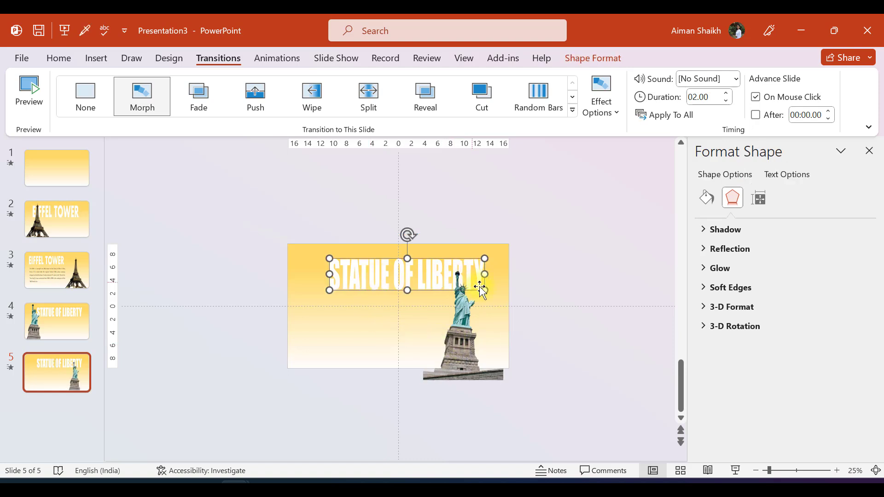
drag(483, 290, 407, 270)
click(231, 289)
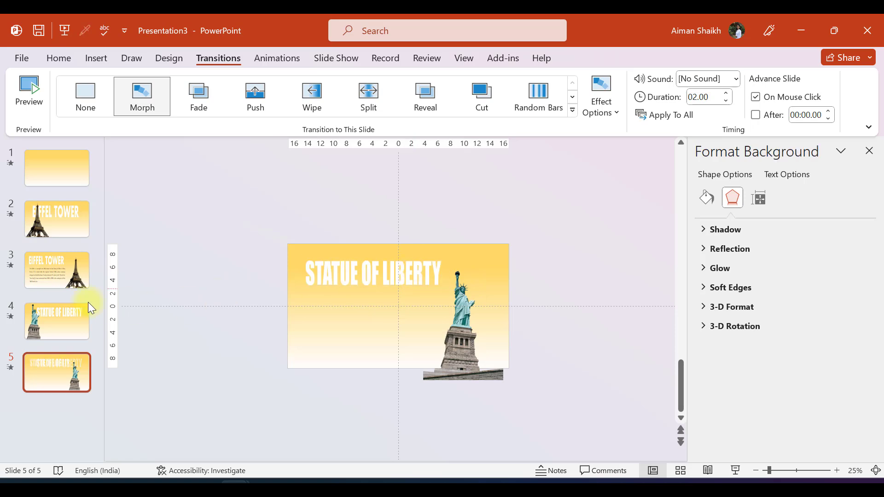
Select the Statue of Liberty description text box on slide 4 of Presentation1.
mouse_move(237, 487)
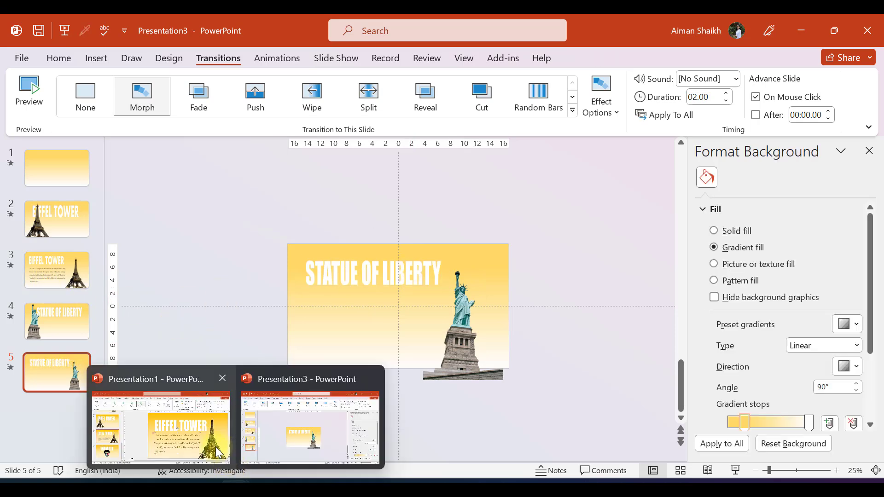
click(152, 406)
scroll(68, 338, up, 5)
scroll(68, 338, up, 2)
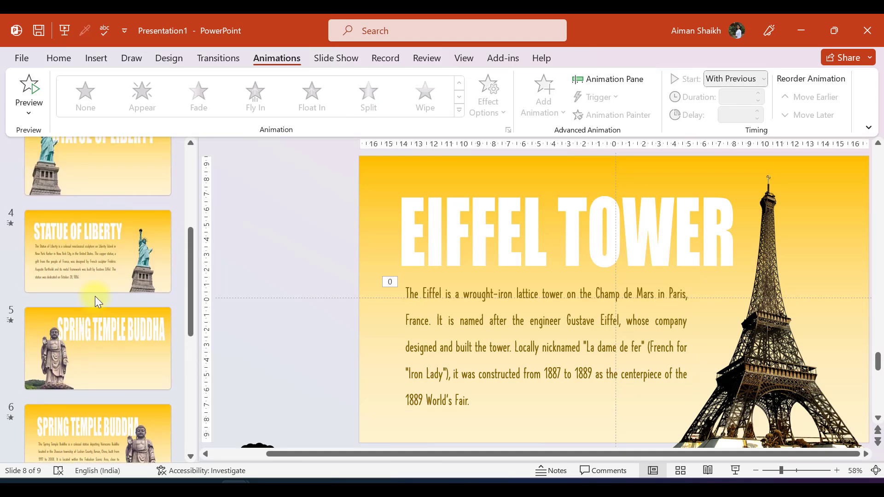
click(118, 272)
click(426, 278)
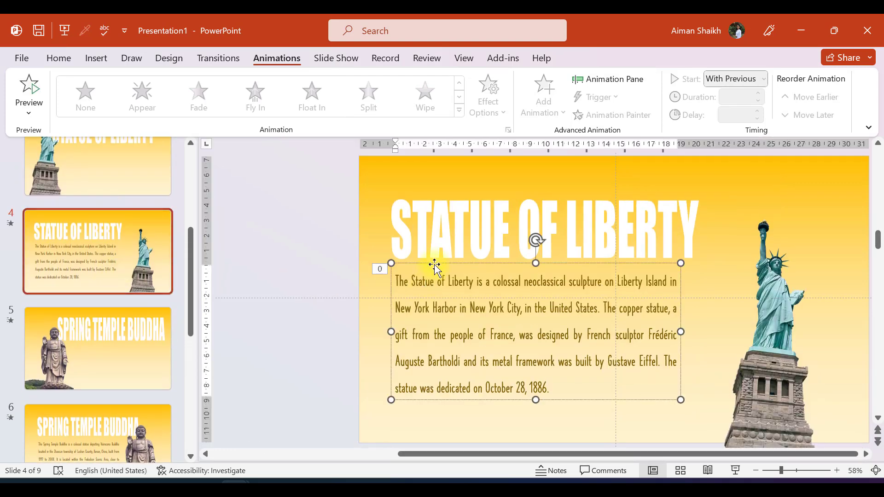
click(434, 263)
Paste the Statue of Liberty description onto slide 5 beneath the STATUE OF LIBERTY title.
key(alt+Tab)
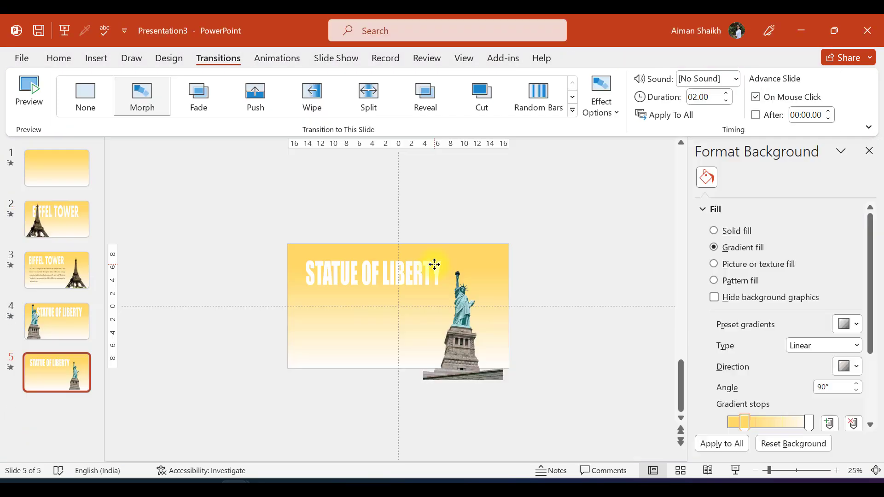
key(ctrl+v)
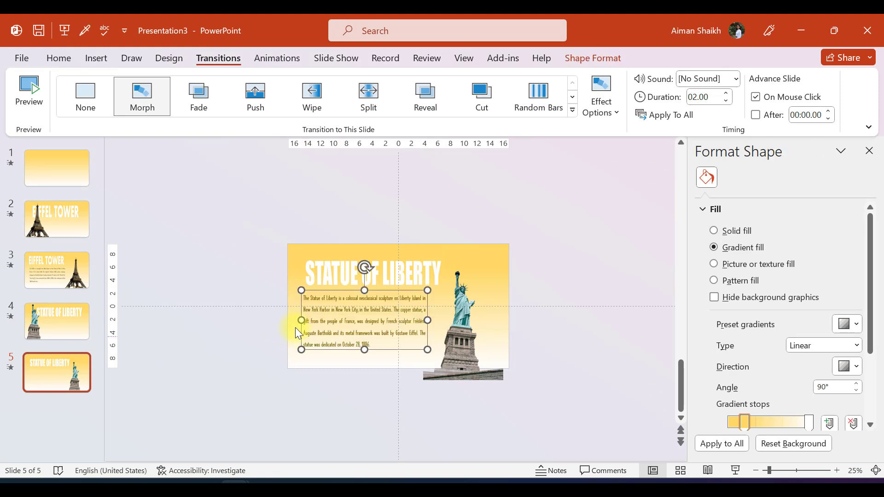
click(261, 332)
click(324, 282)
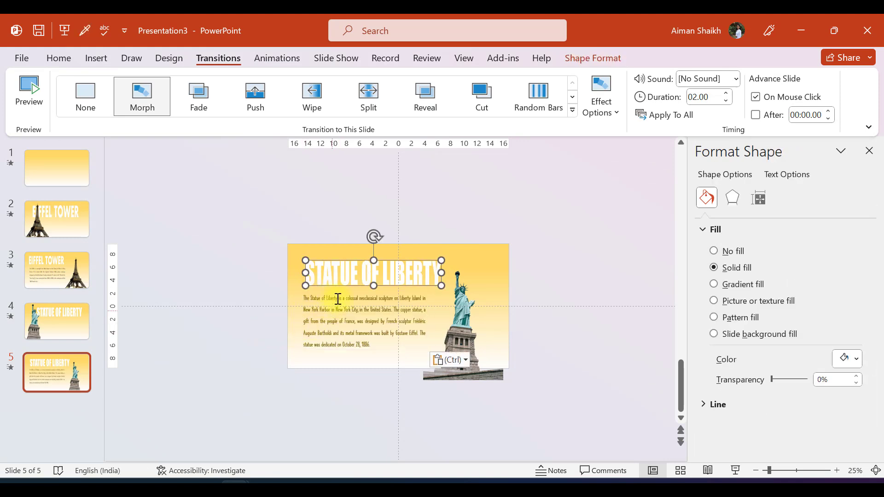
click(339, 302)
click(343, 285)
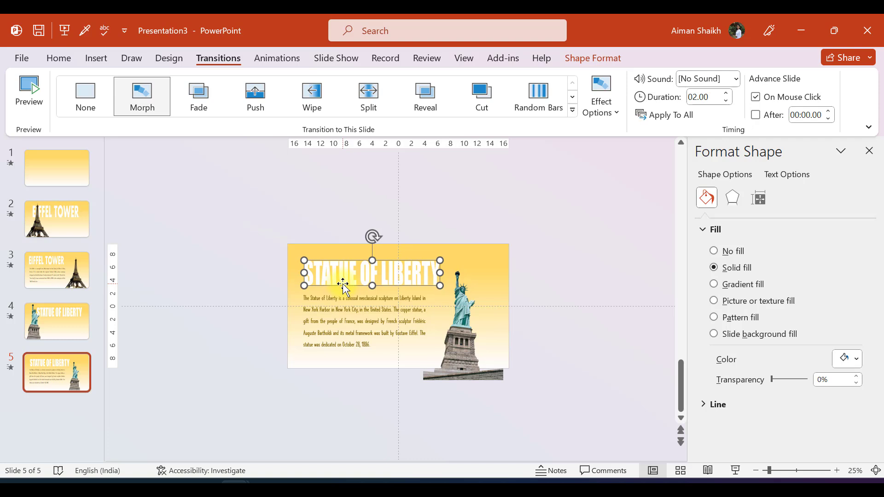
click(53, 442)
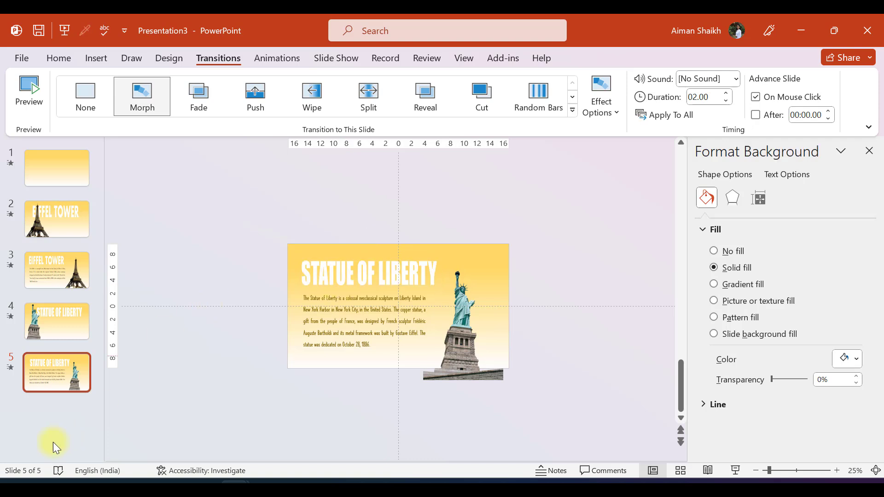
Apply the Morph transition to slides 3, 4 and 5.
click(50, 270)
shift+click(52, 312)
shift+click(59, 374)
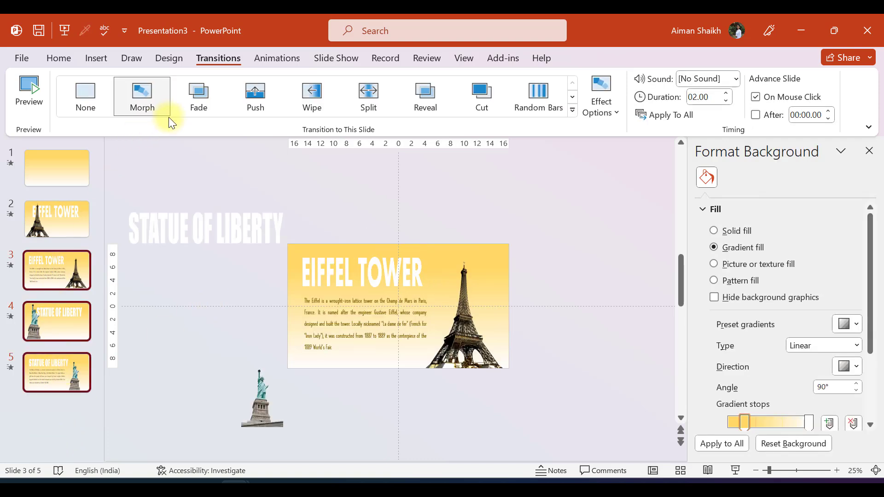
click(164, 112)
Start the slide show from slide 3, the Eiffel Tower description slide.
click(178, 241)
click(42, 282)
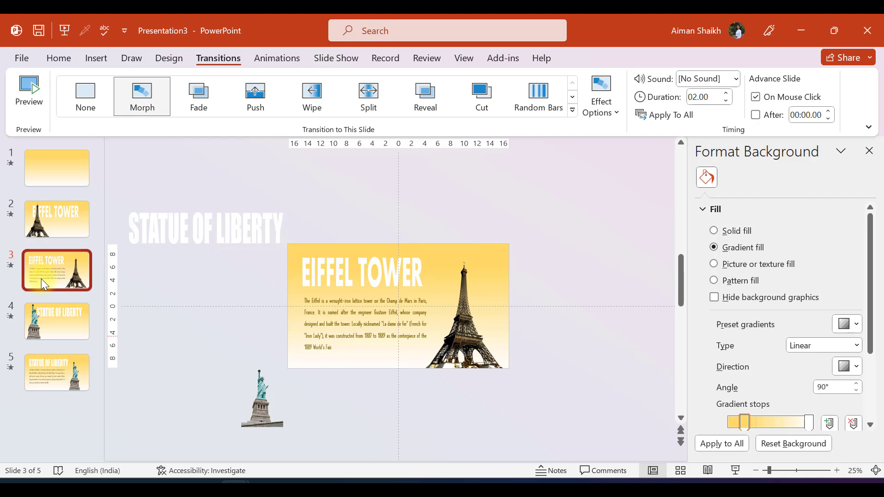
key(shift+F5)
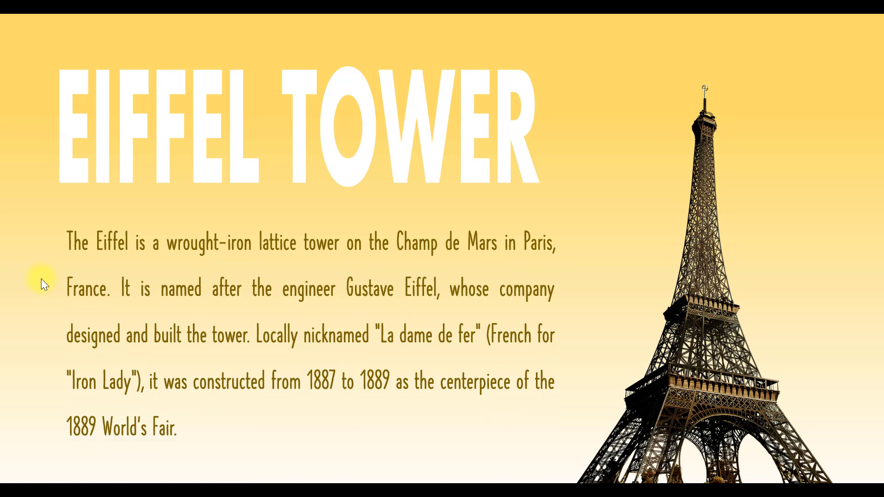
Advance the slide show through the Statue of Liberty title and description slides.
click(40, 278)
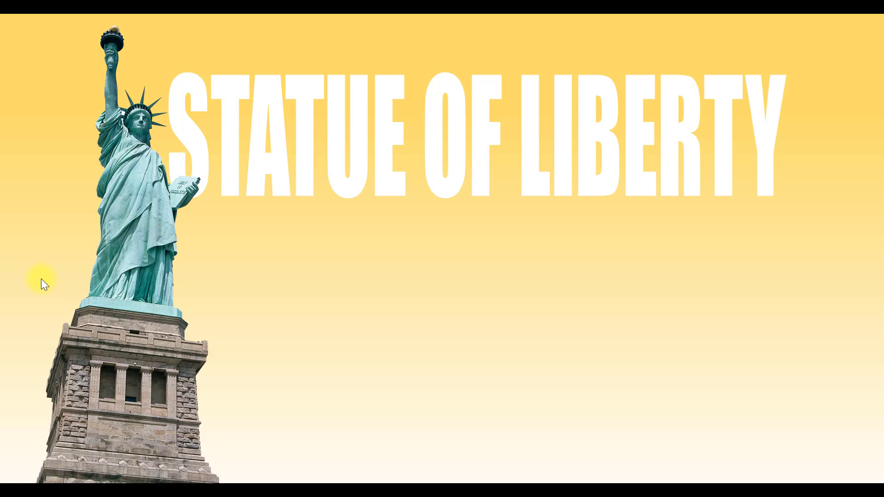
click(40, 278)
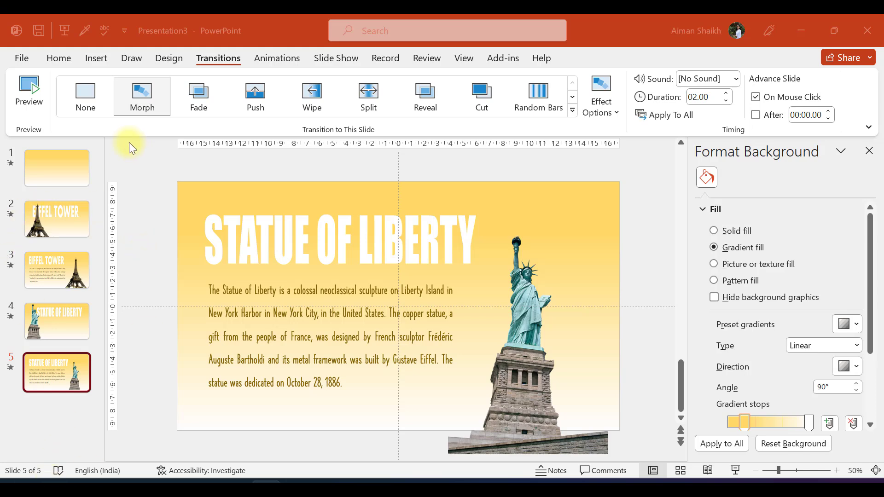
Preview the Morph by switching between slides 3 and 4.
click(63, 275)
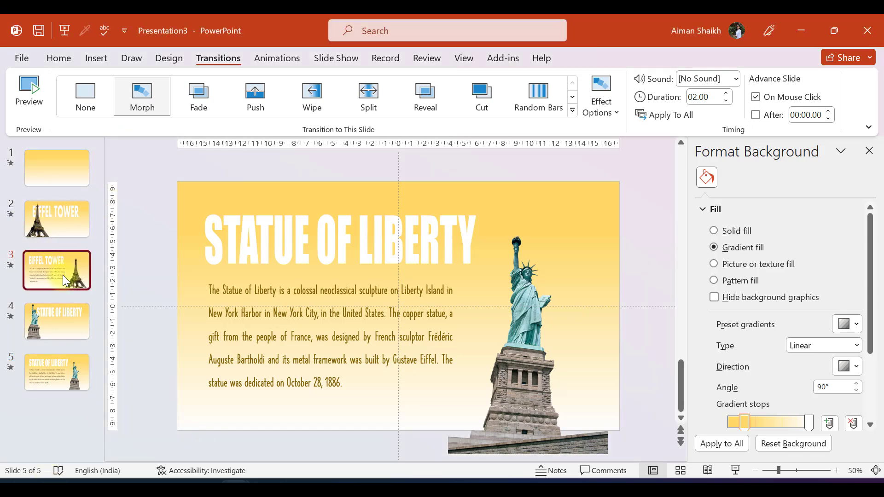
ctrl+scroll(161, 277, down, 3)
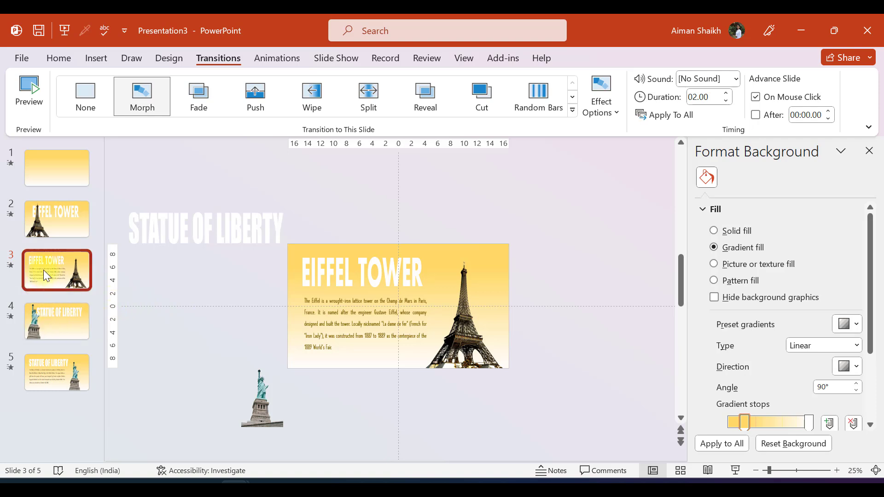
click(32, 264)
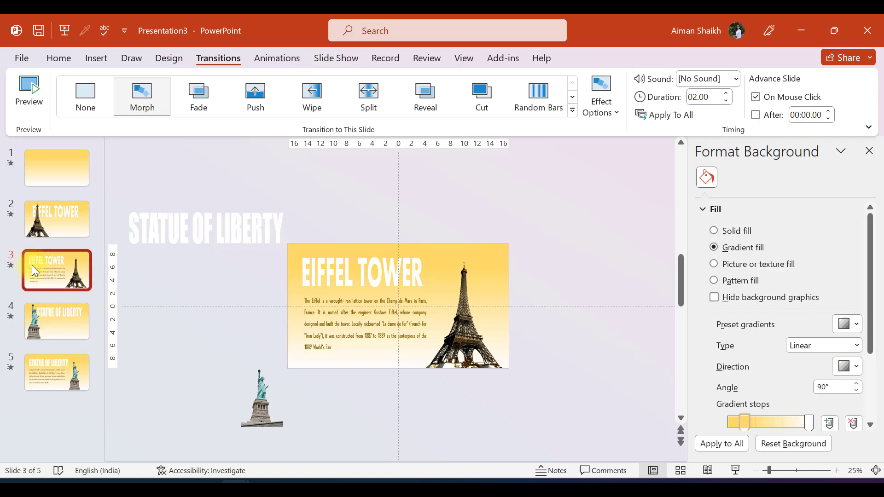
click(47, 324)
click(63, 281)
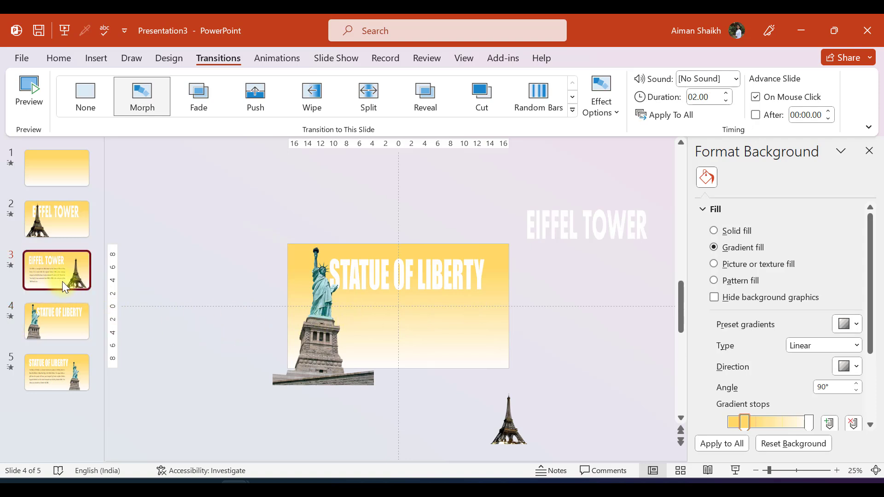
click(42, 324)
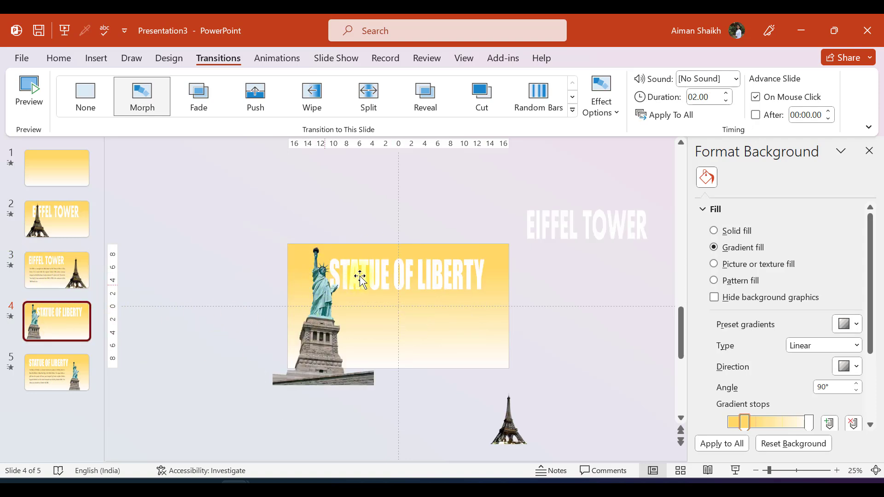
Preview the slide 3–4 Morph a few more times, ending on slide 4, then zoom out and back.
click(50, 267)
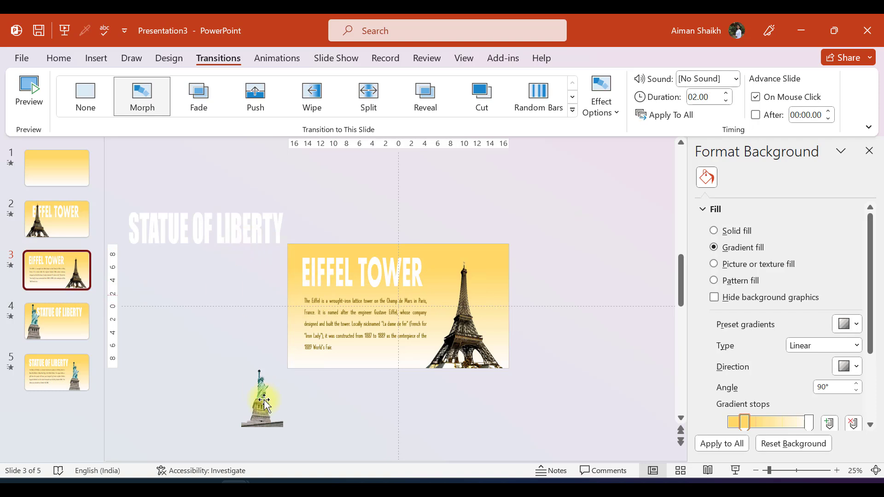
click(60, 316)
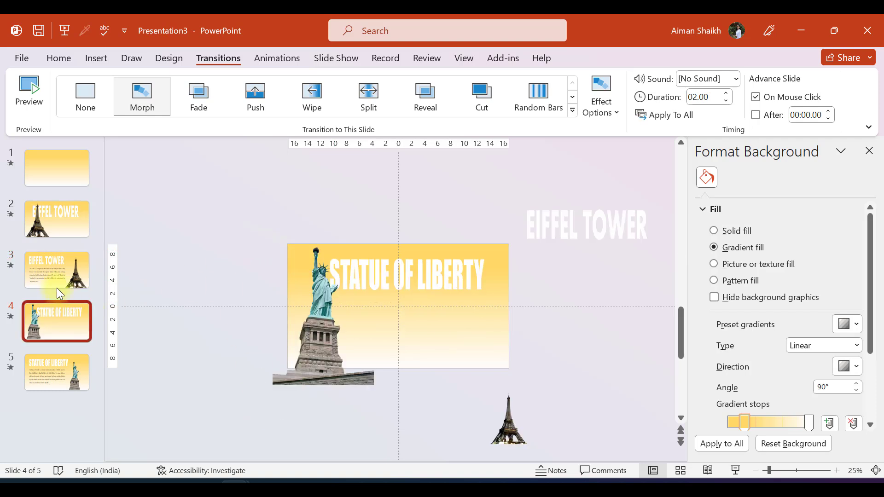
click(61, 269)
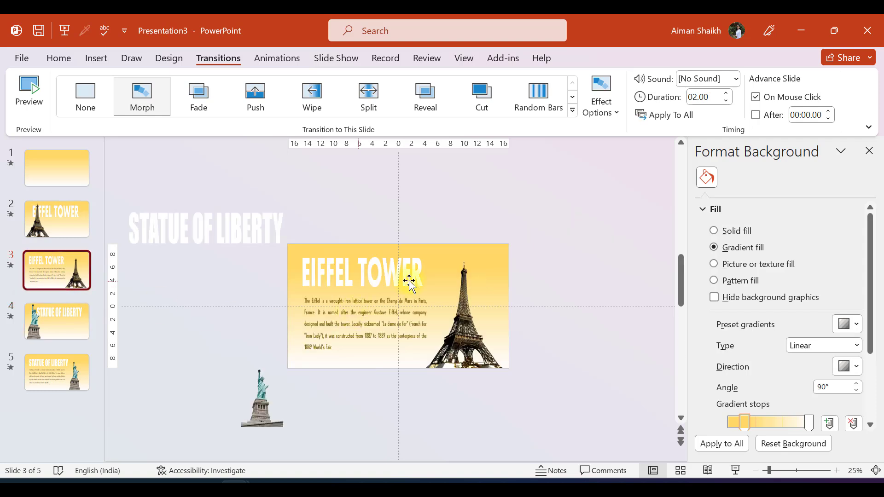
click(50, 326)
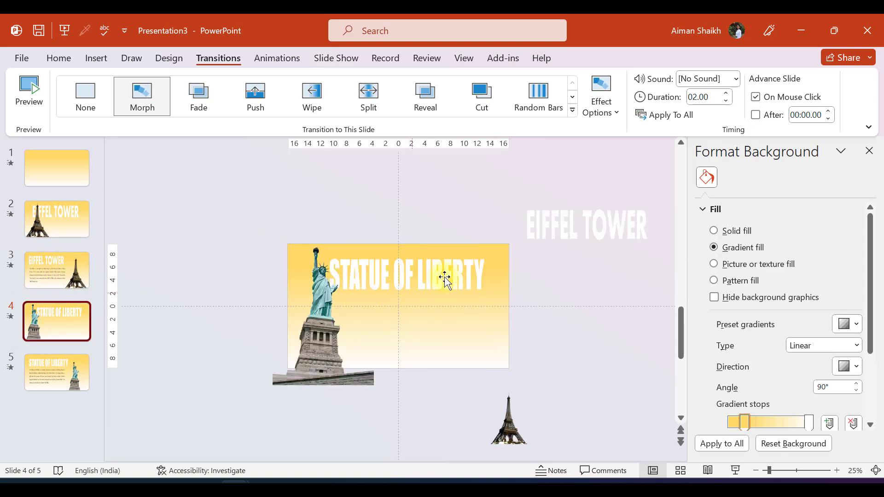
scroll(423, 352, down, 2)
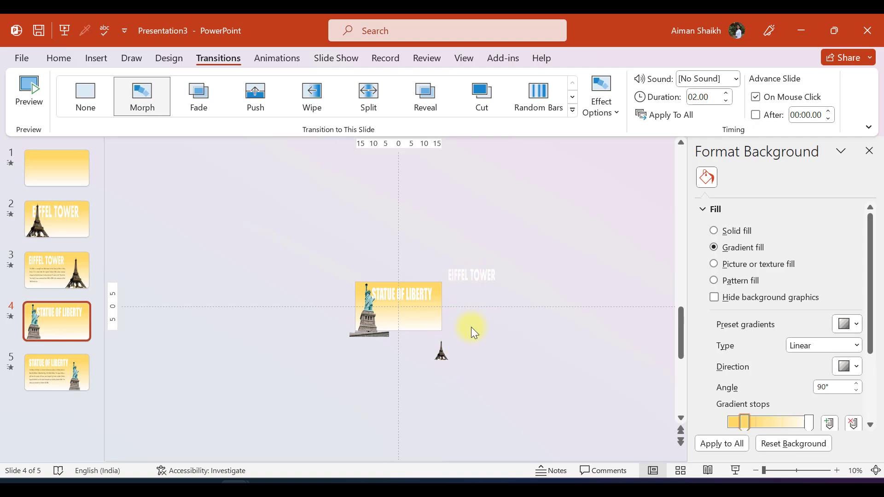
scroll(394, 349, up, 2)
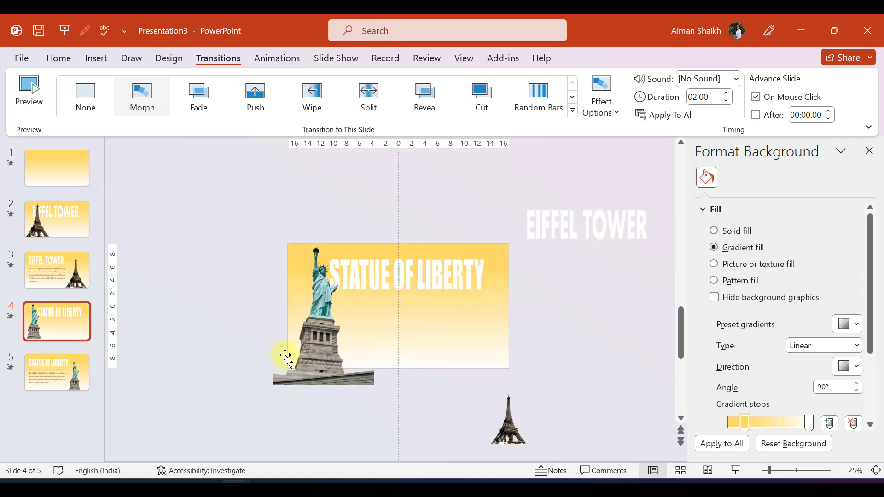